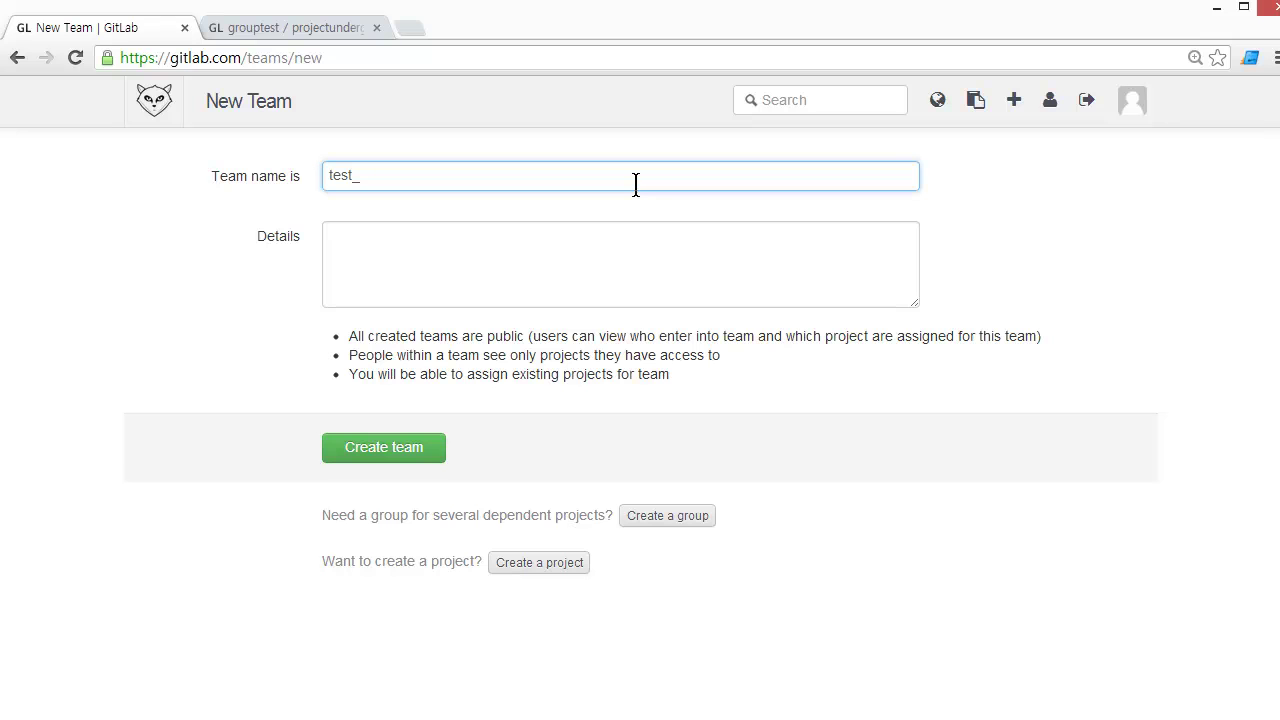
Step: Name the new team team_test and create it
key(BackSpace)
key(BackSpace)
key(BackSpace)
key(BackSpace)
text(eam_test)
click(425, 449)
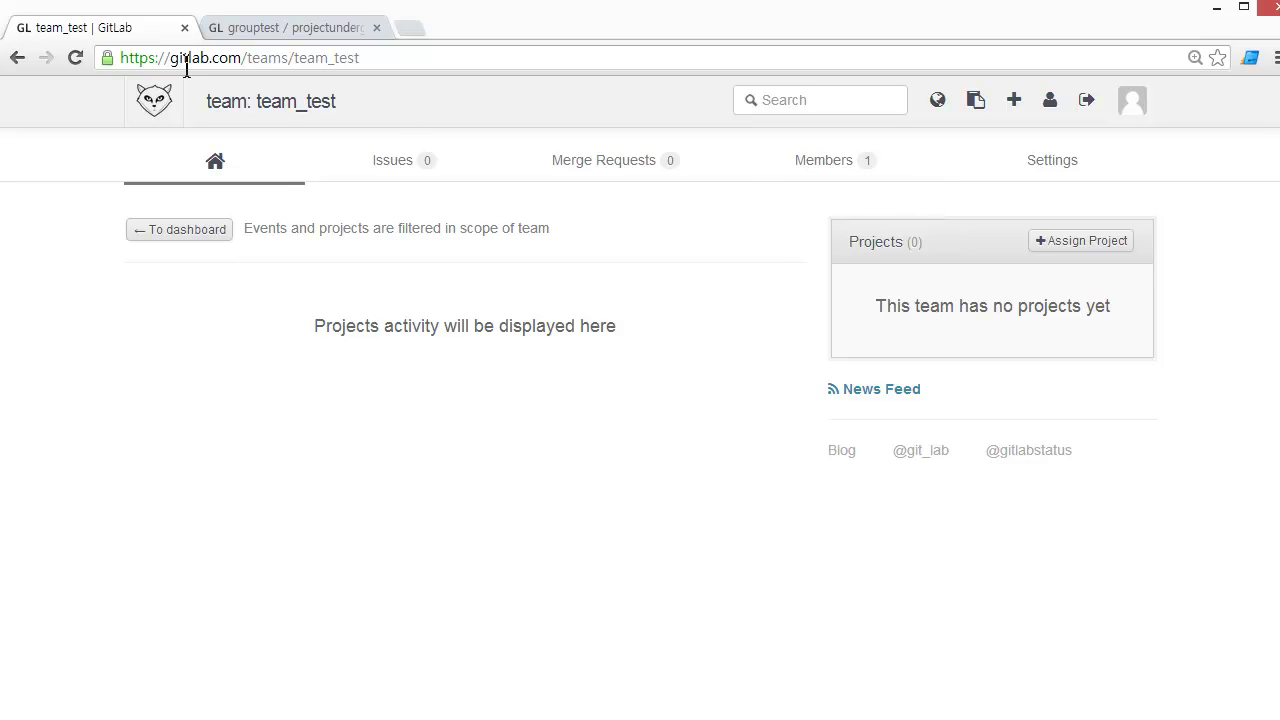
Step: Return to the dashboard and look through its project and group lists
click(157, 108)
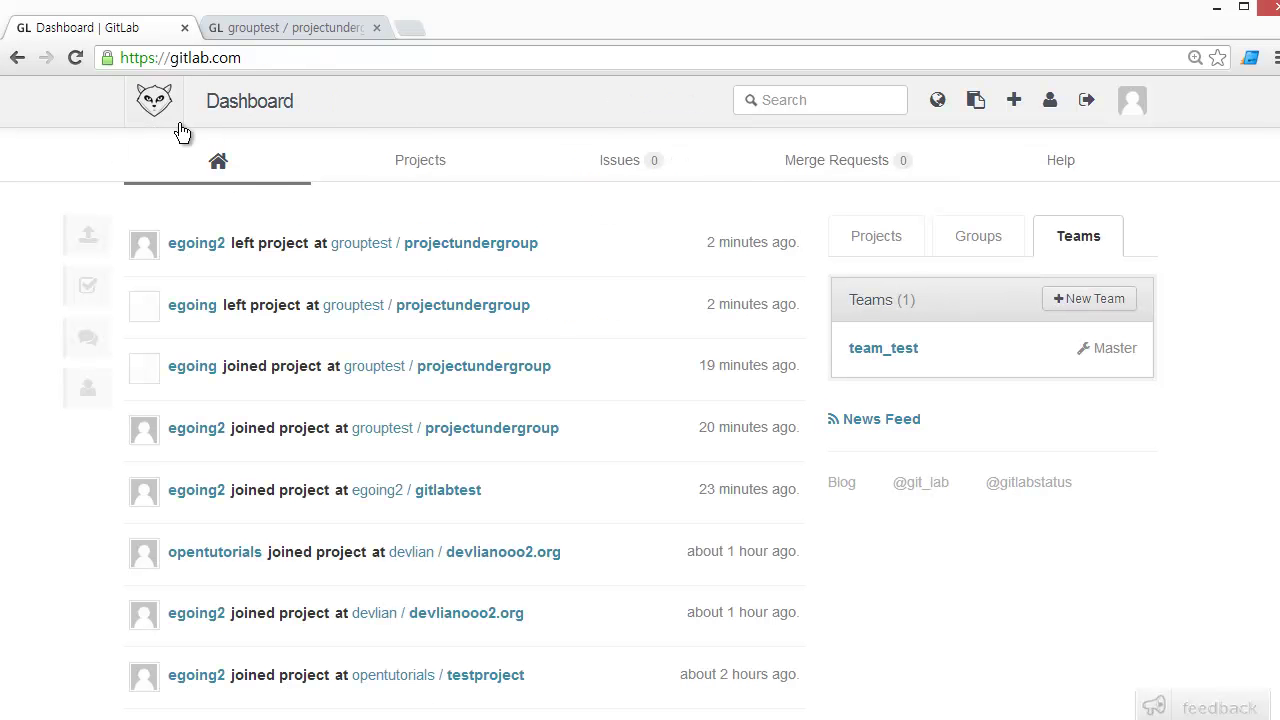
click(895, 244)
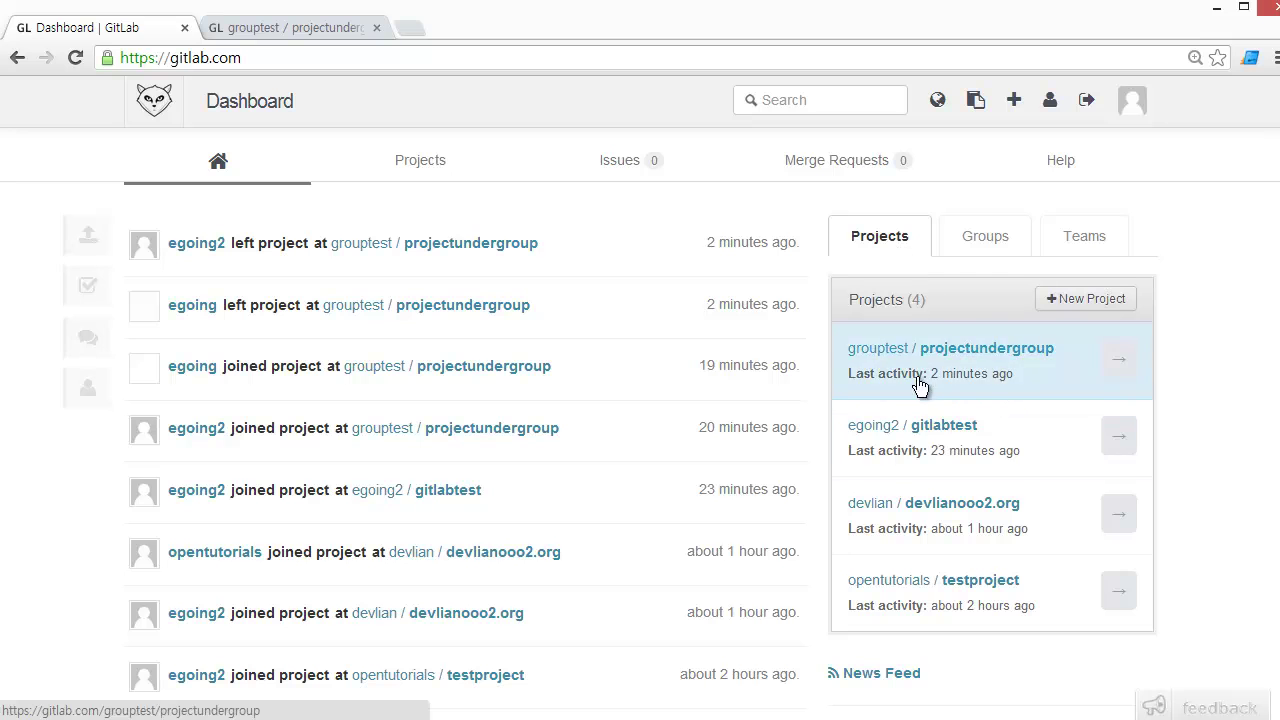
click(972, 240)
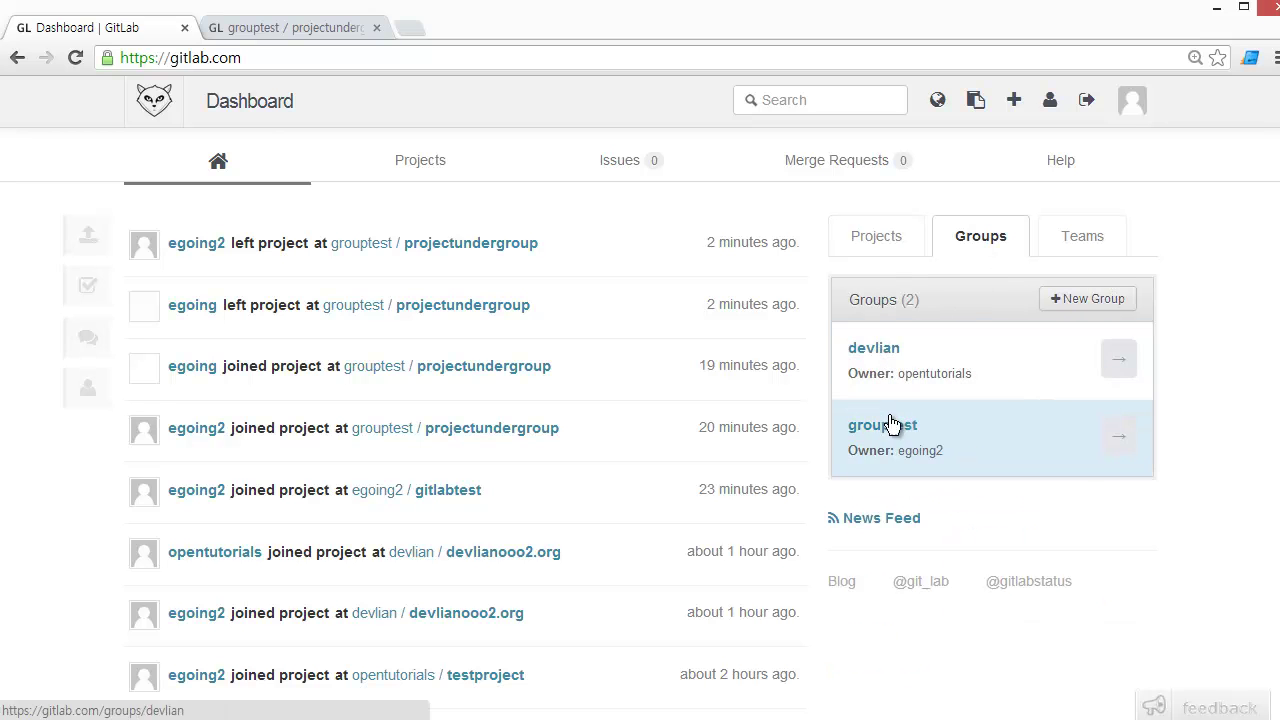
click(886, 244)
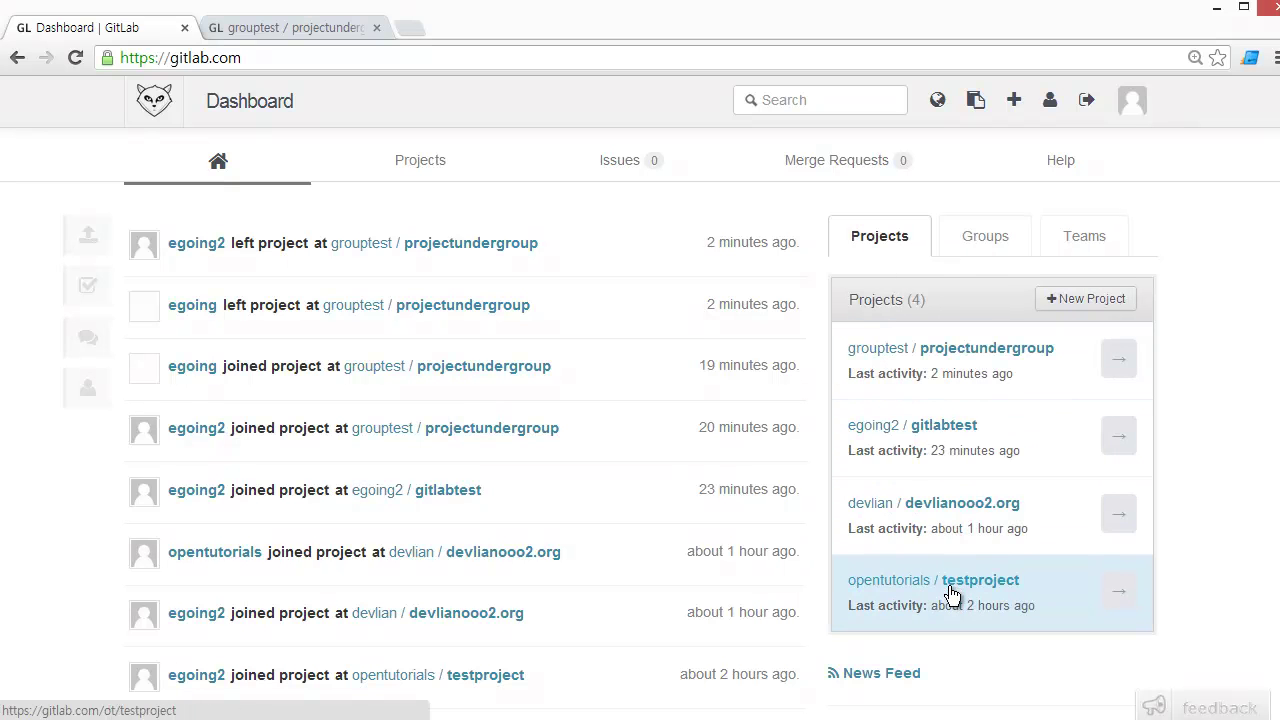
Step: Open the grouptest / projectundergroup project and examine the group part of its web address
click(980, 351)
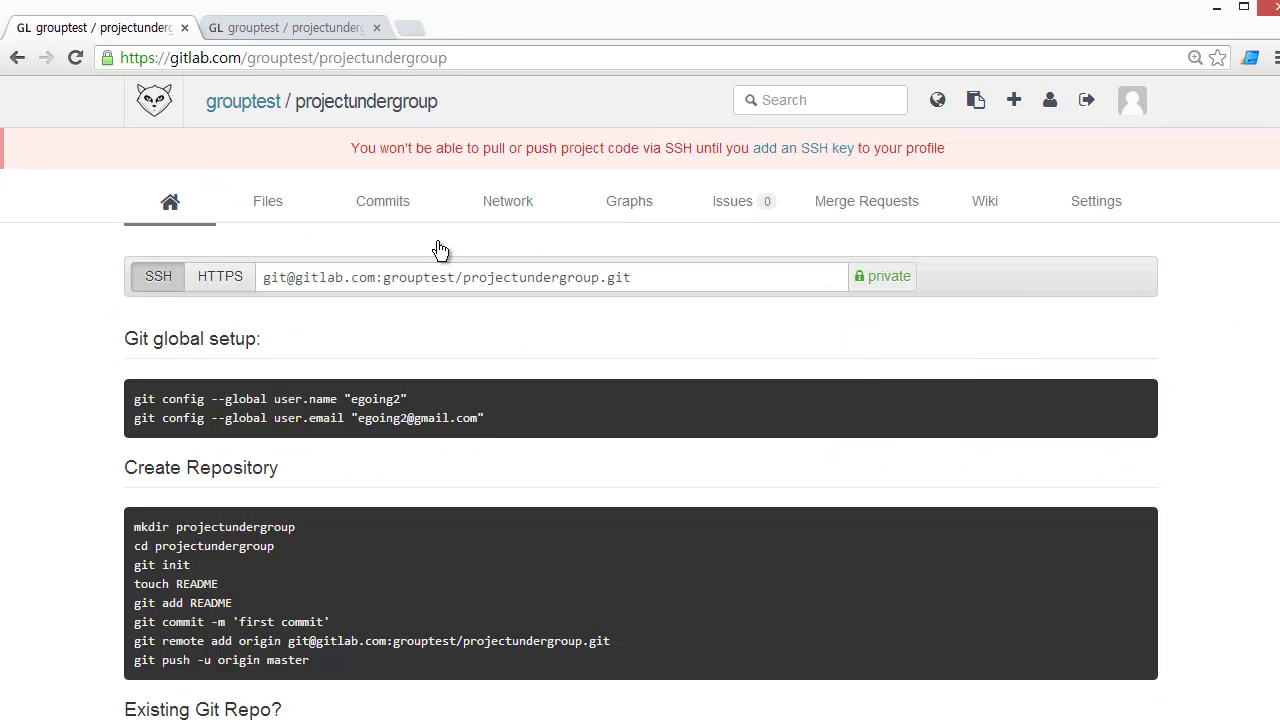
click(282, 60)
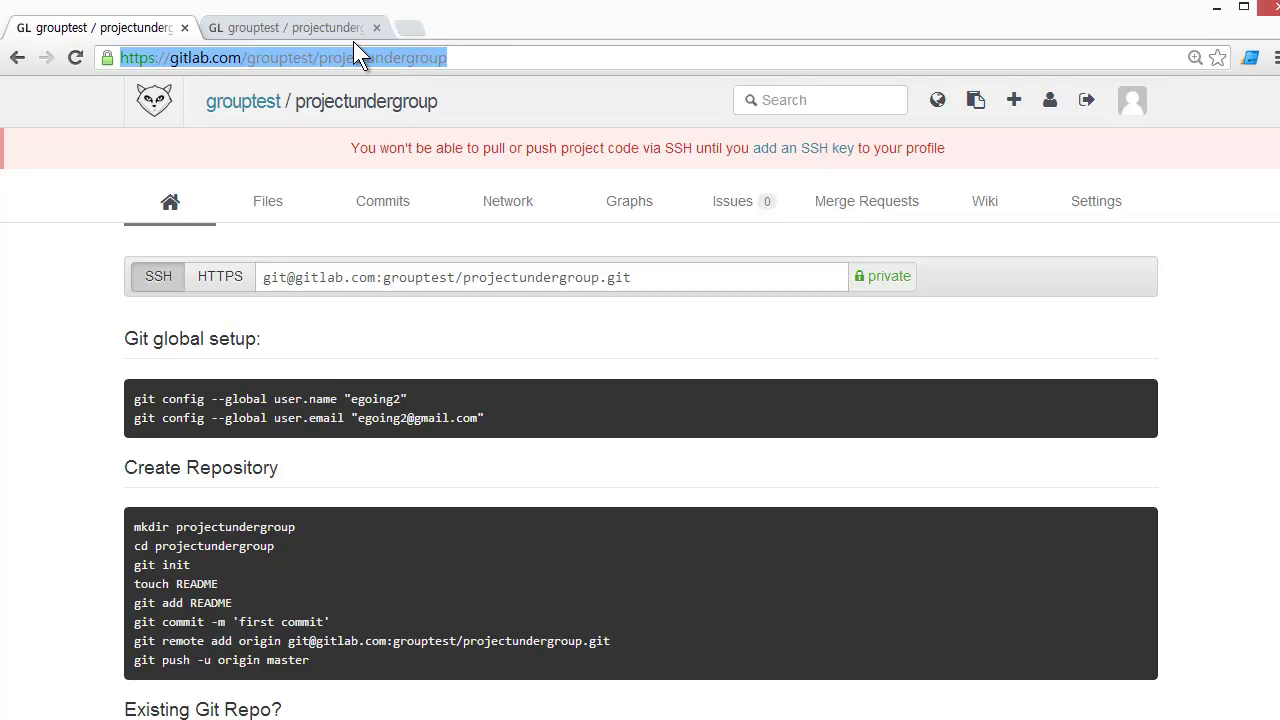
double_click(299, 58)
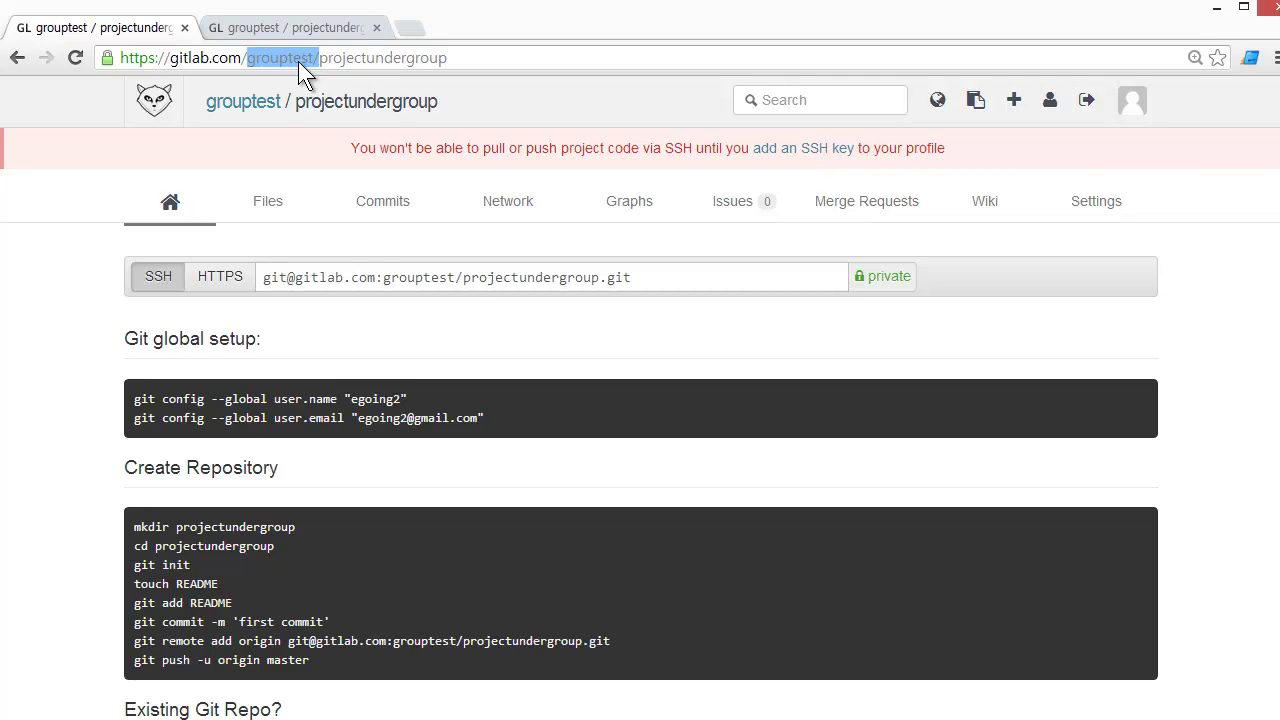
Step: Open team_test from the dashboard's list of teams and display its members
click(154, 100)
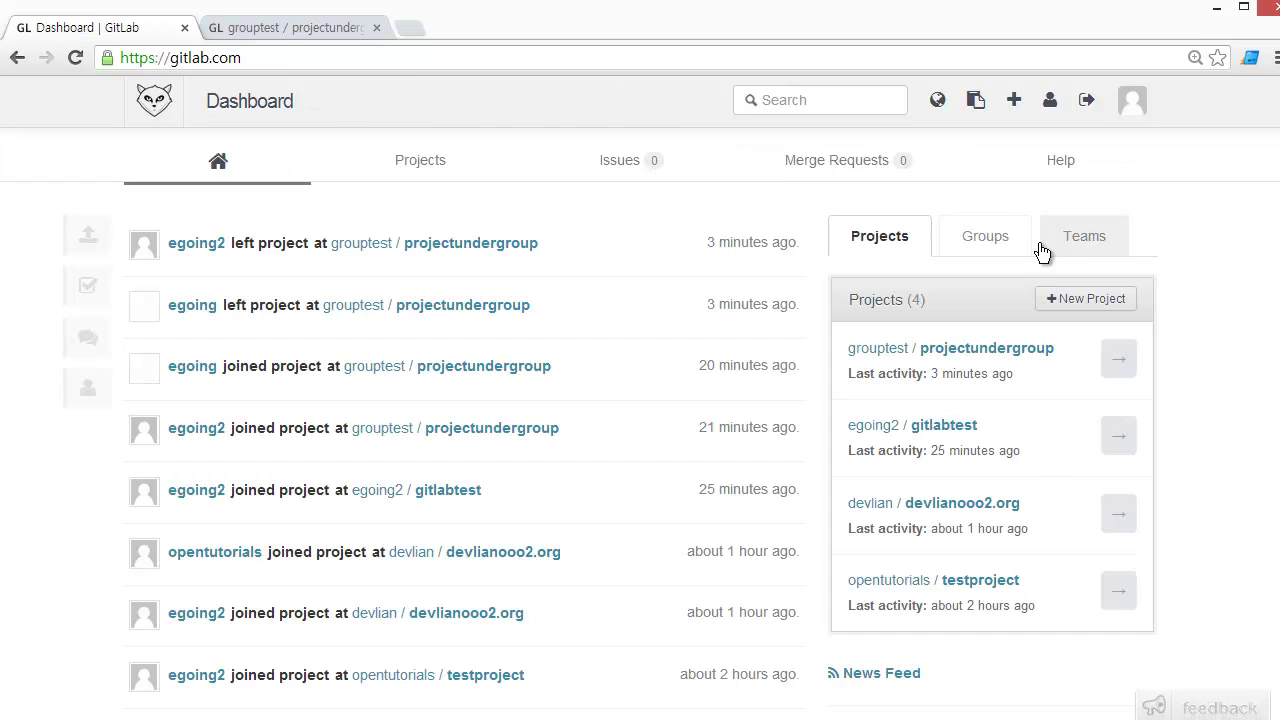
click(1074, 242)
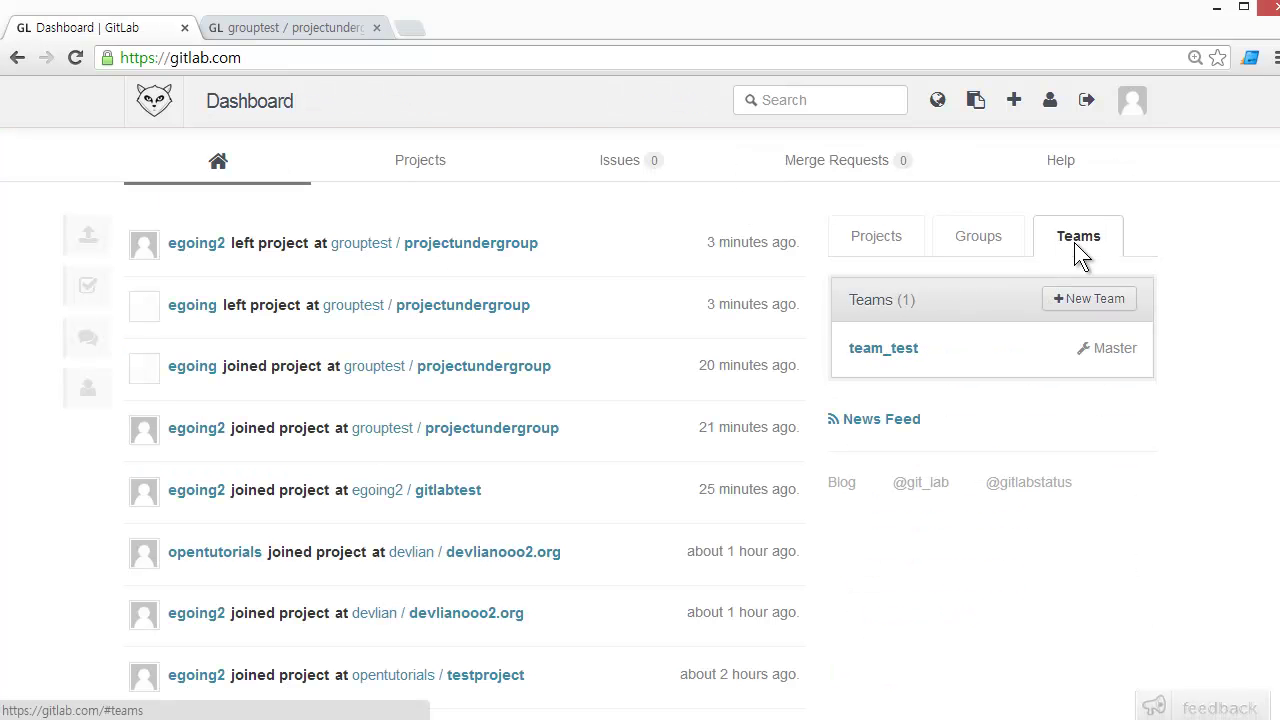
click(884, 355)
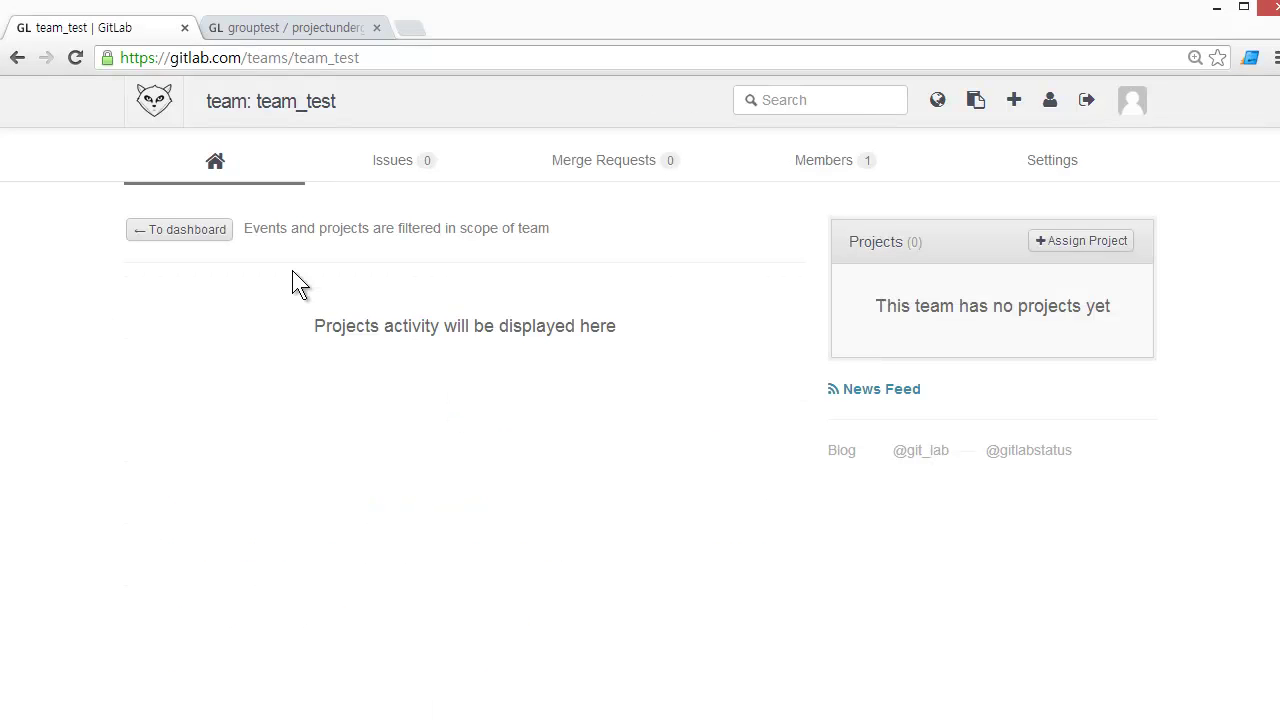
click(820, 180)
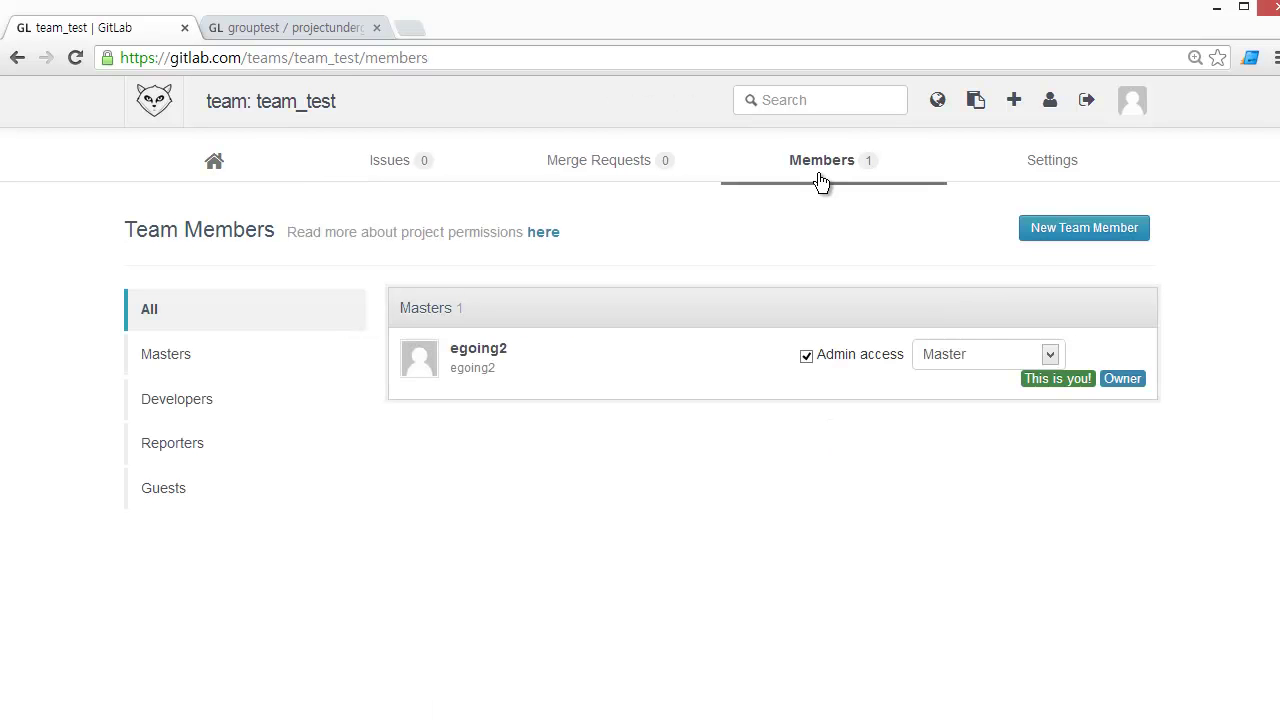
key(alt+Left)
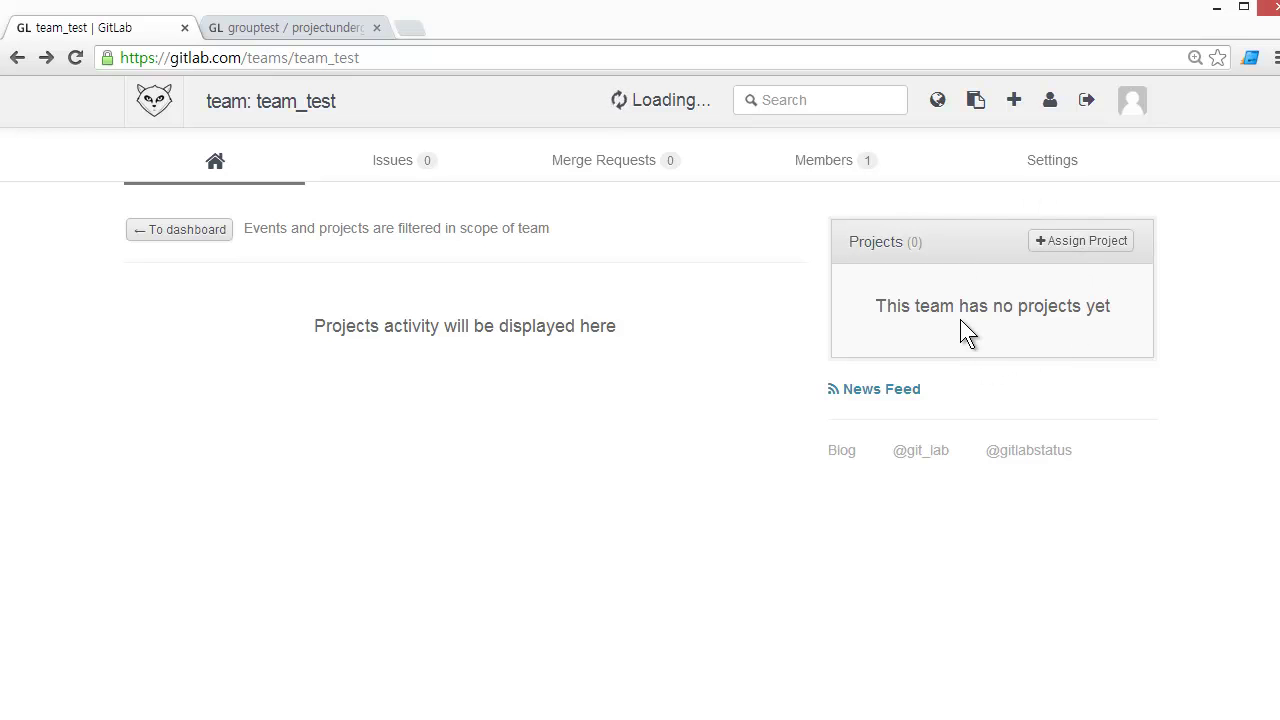
click(822, 163)
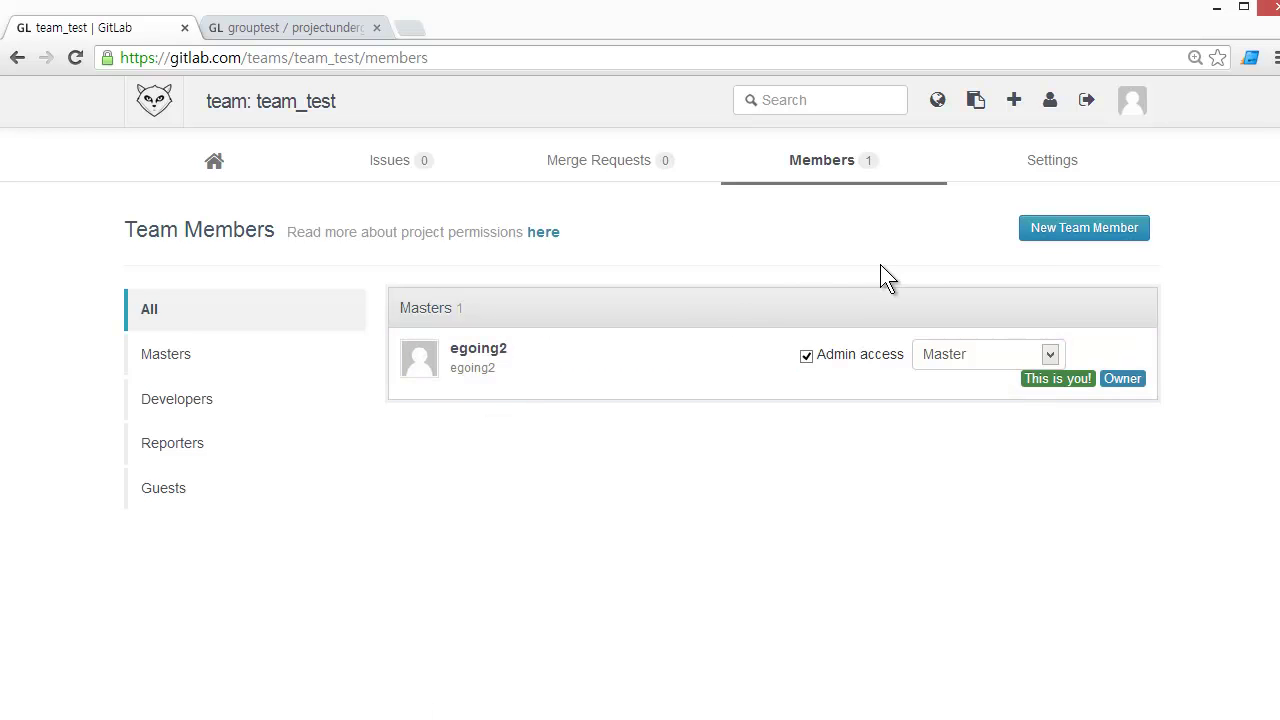
Step: Start adding team members and choose the three related user accounts as the people for team_test
click(1070, 240)
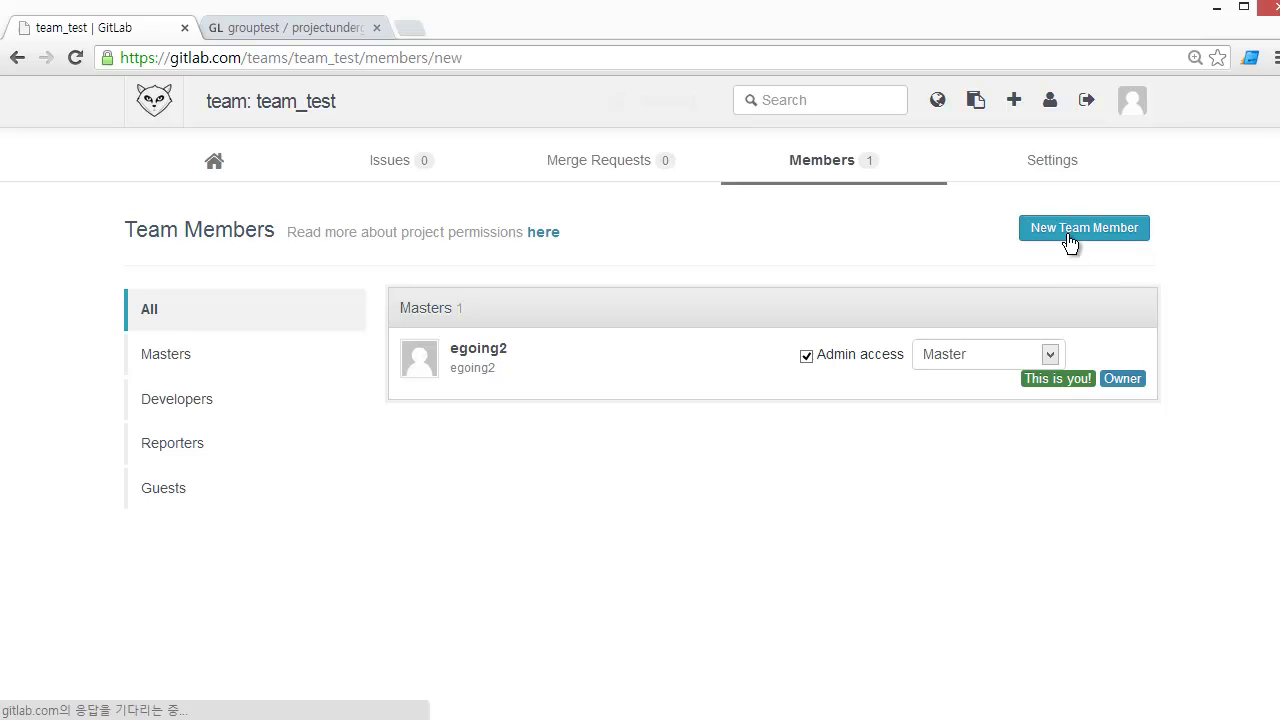
click(444, 344)
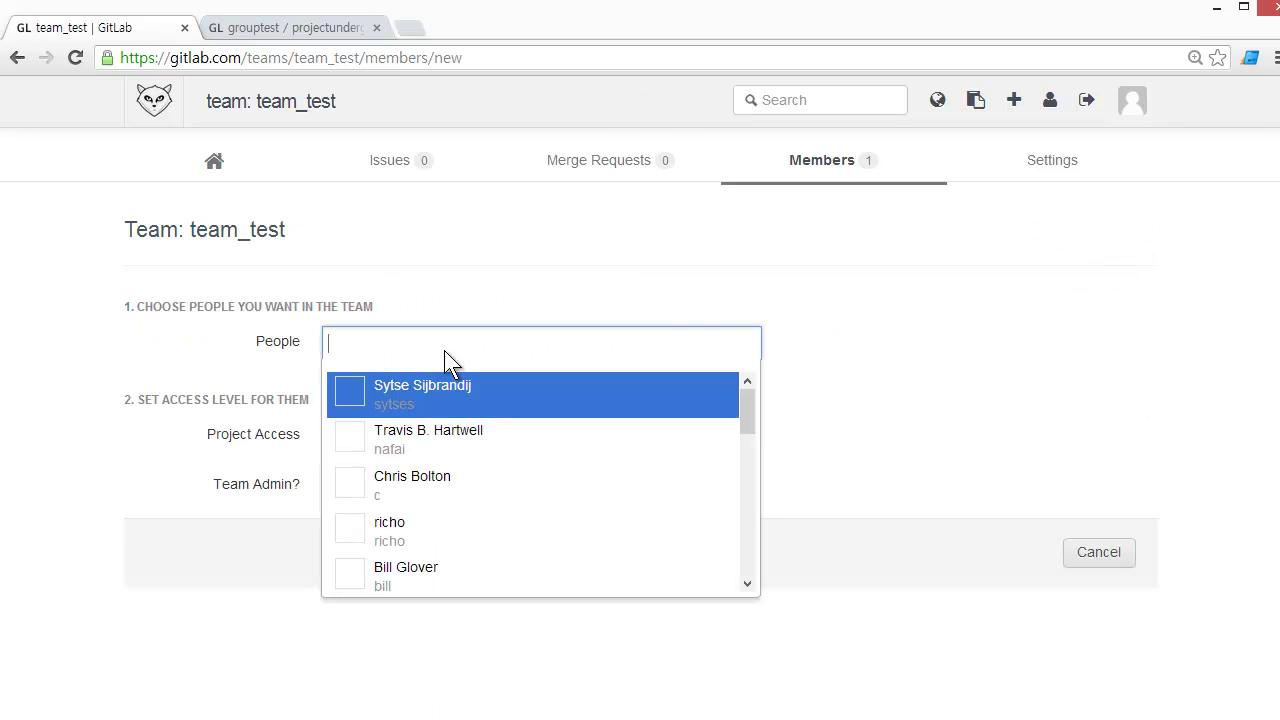
text(egoing)
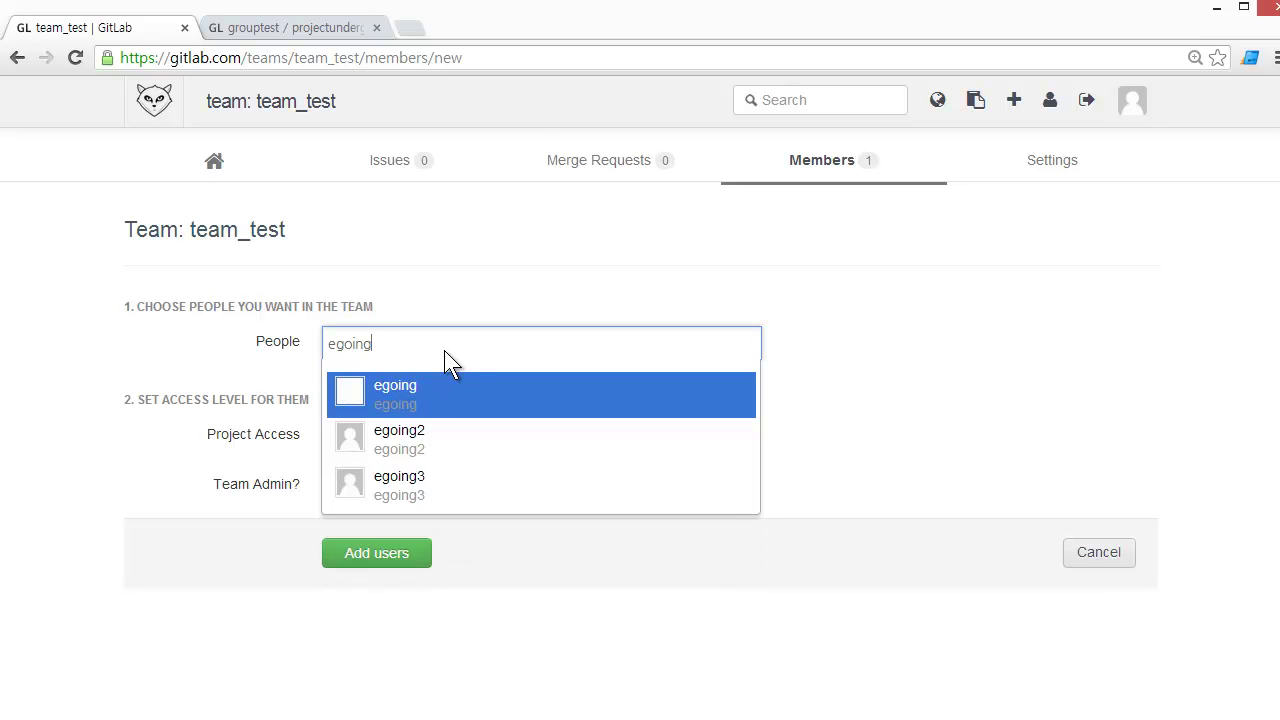
key(Return)
text(egoing2)
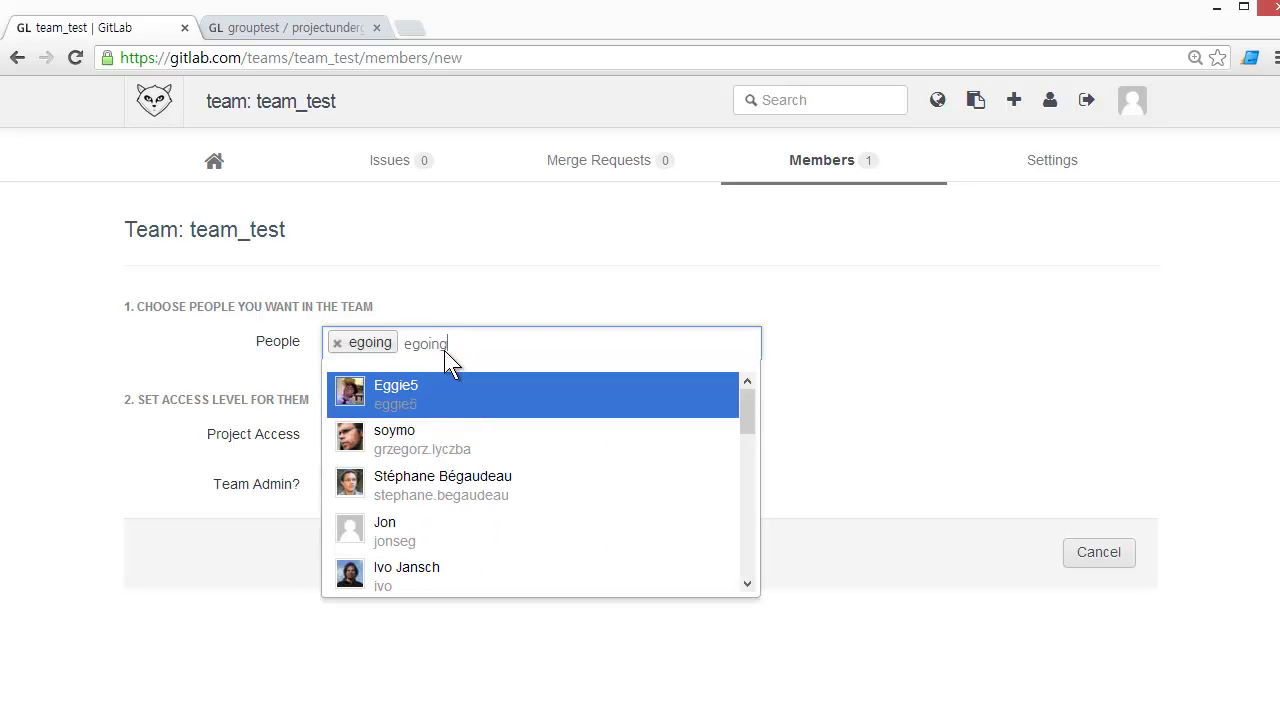
key(Return)
text(eg)
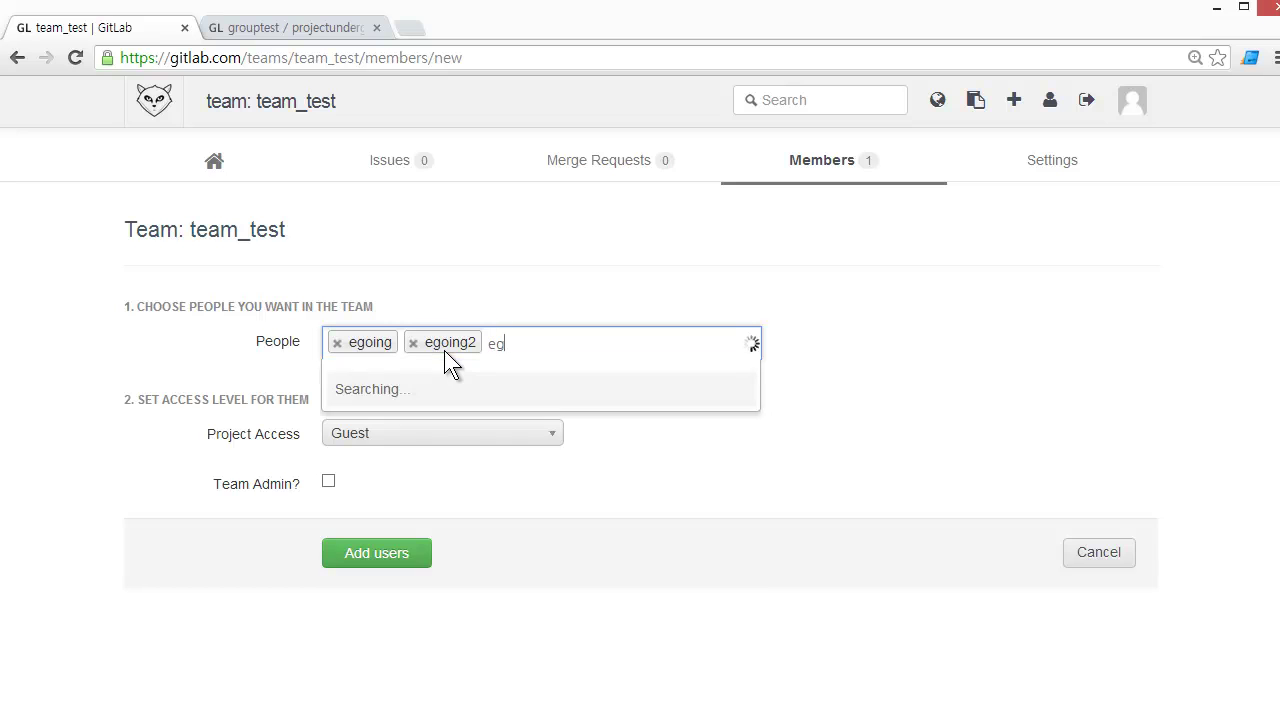
text(oing3)
key(Return)
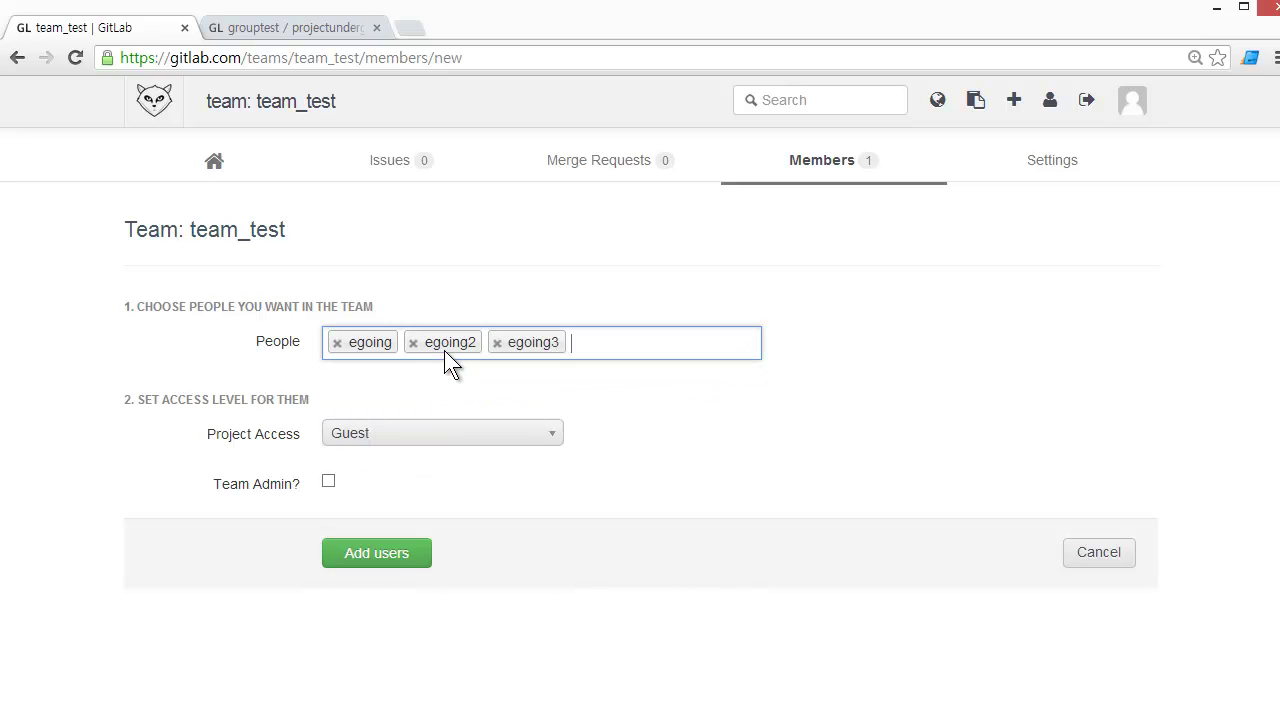
Step: Set the chosen people's project access to Guest and add them to the team
click(420, 432)
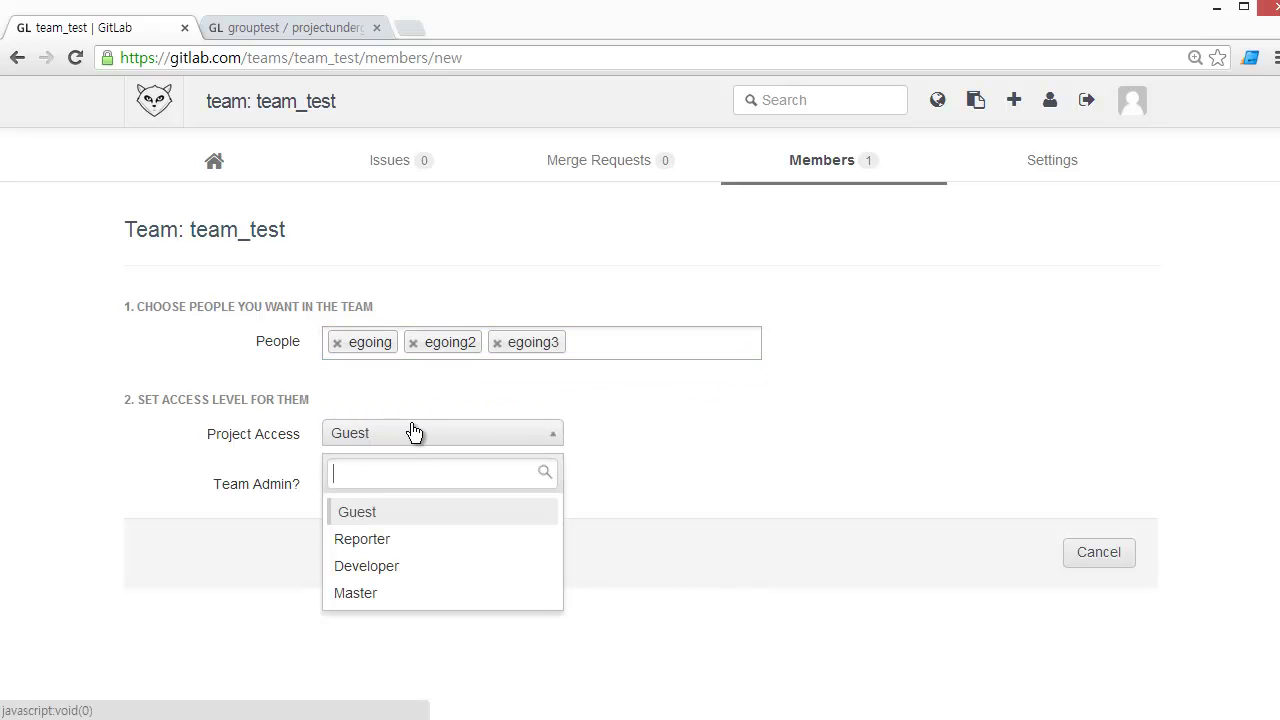
click(397, 515)
click(364, 557)
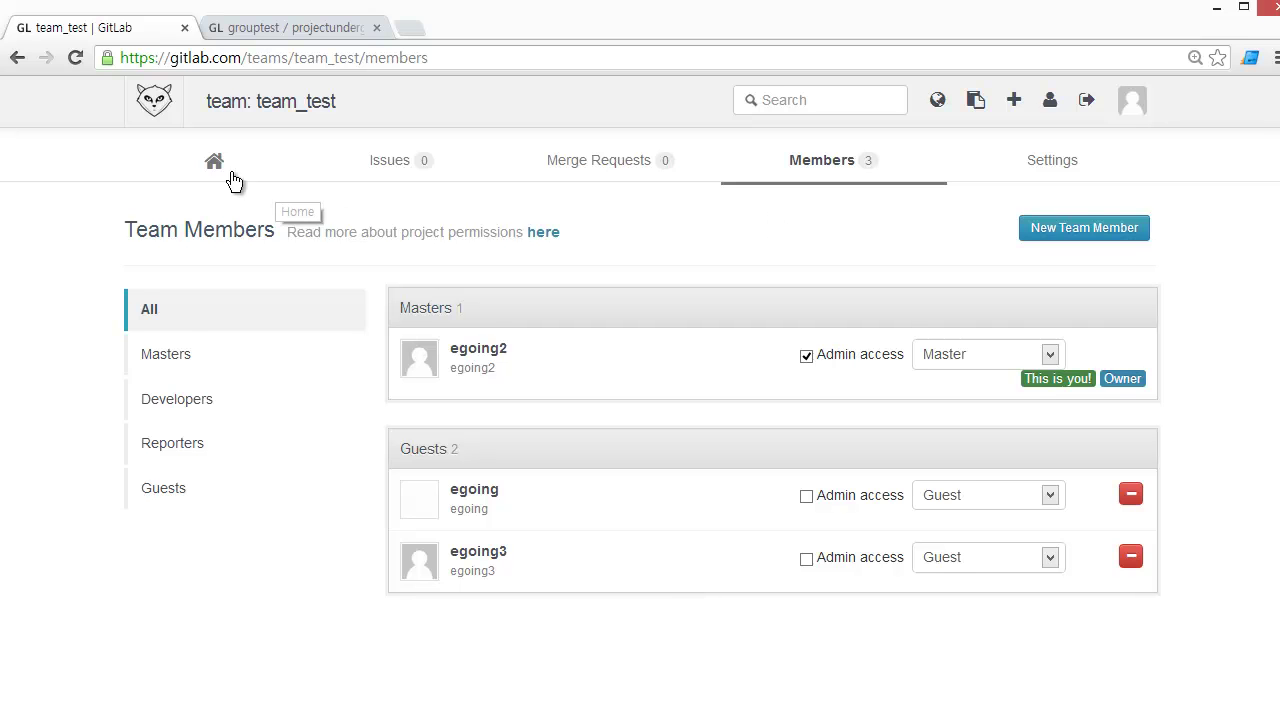
Step: Start a project assignment from the team's home page and select grouptest / projectundergroup with Guest access
click(205, 160)
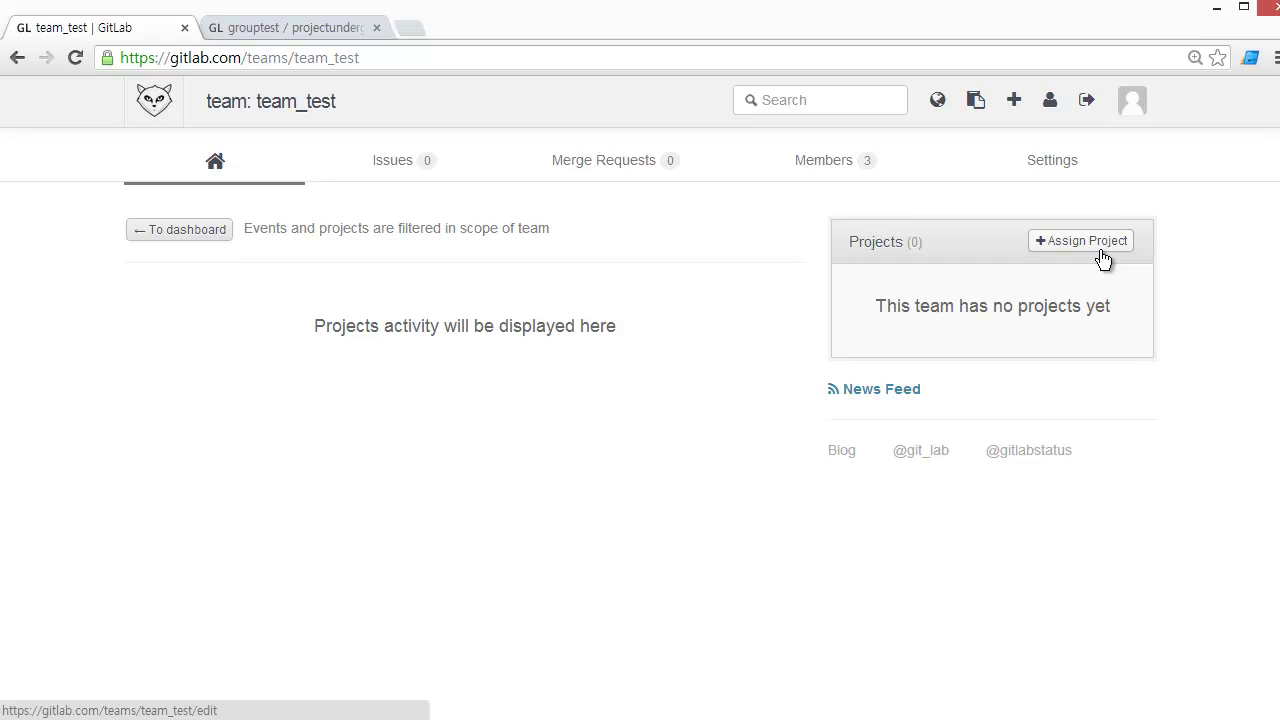
click(1101, 255)
click(581, 315)
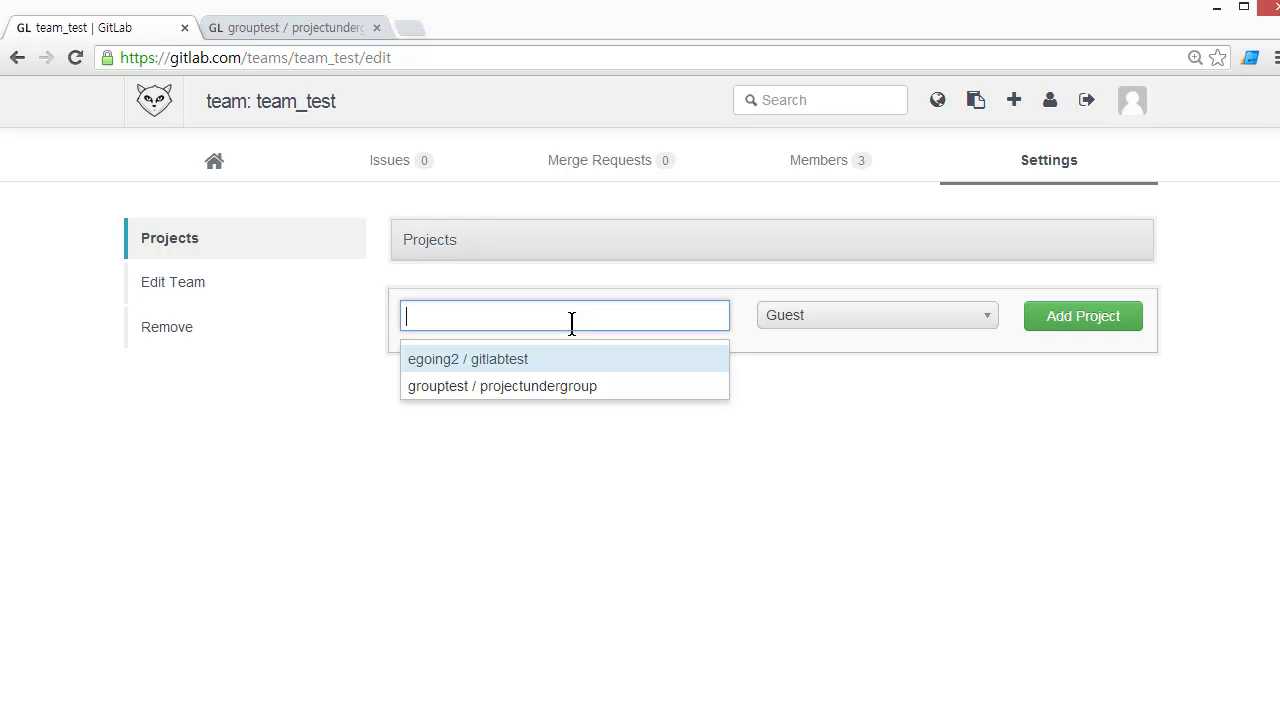
click(455, 387)
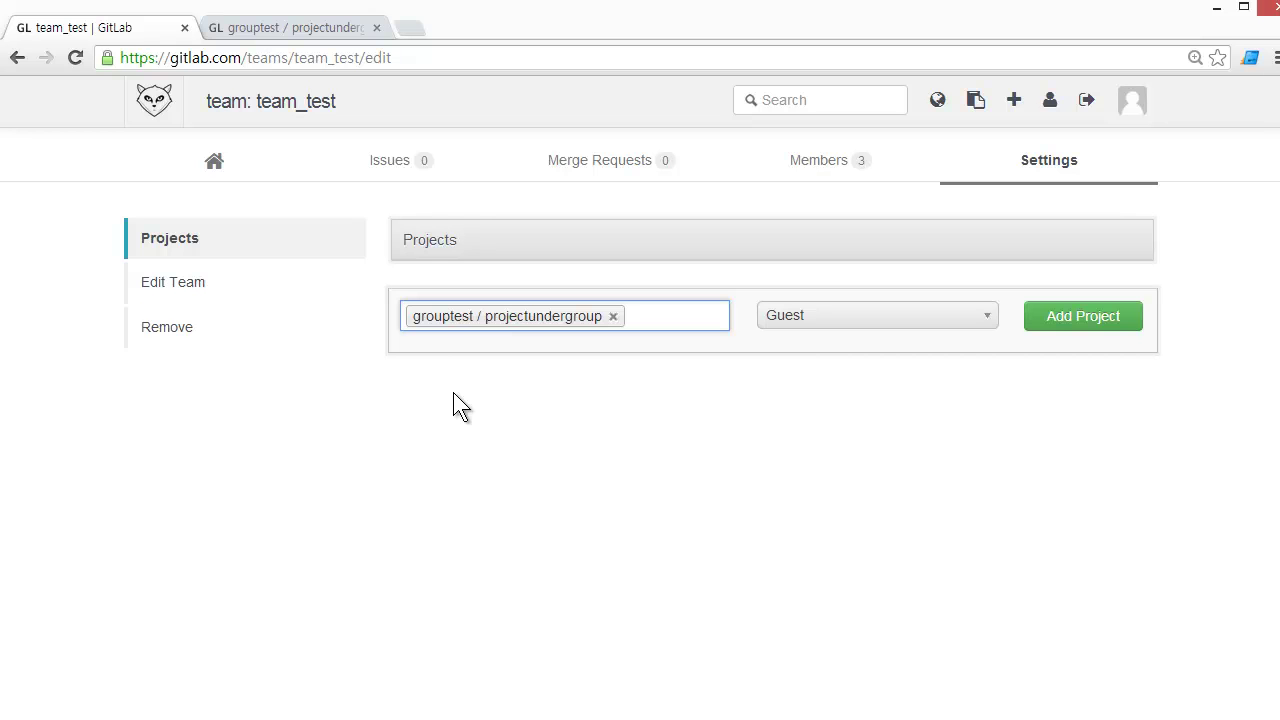
click(1089, 322)
Step: Switch to the open projectundergroup page and reload its project members to examine them
key(ctrl+Tab)
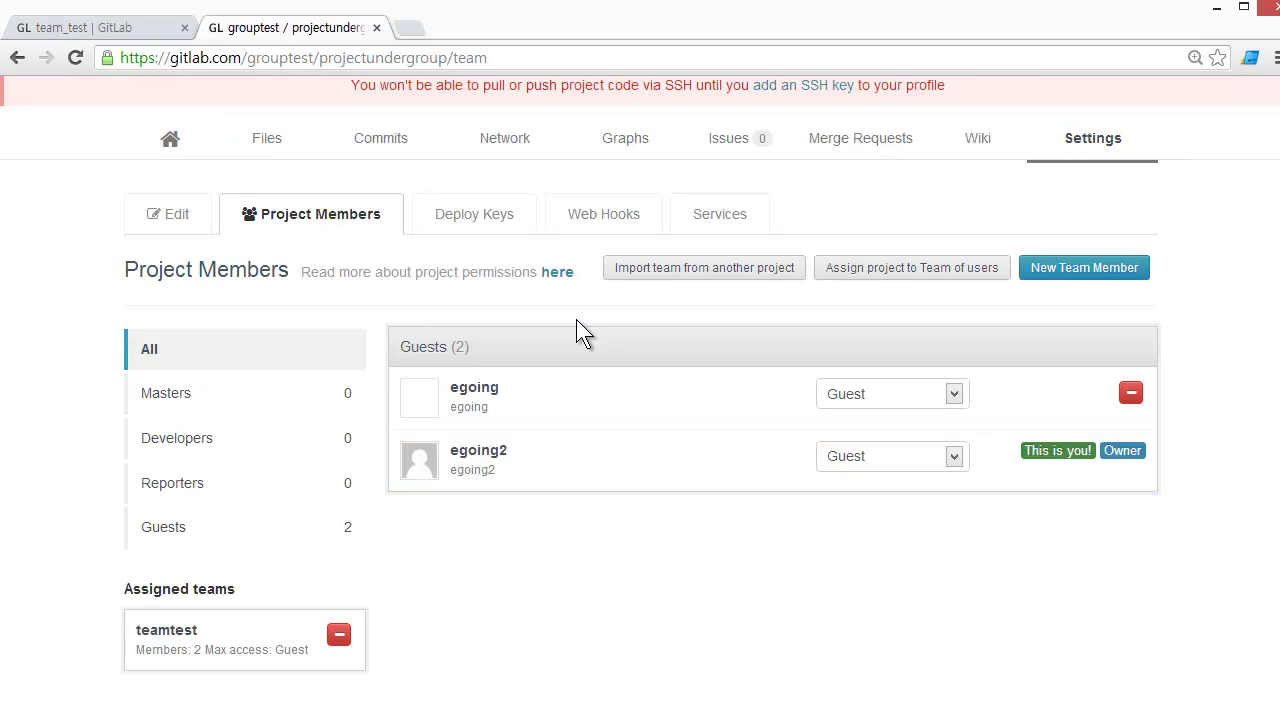
key(F5)
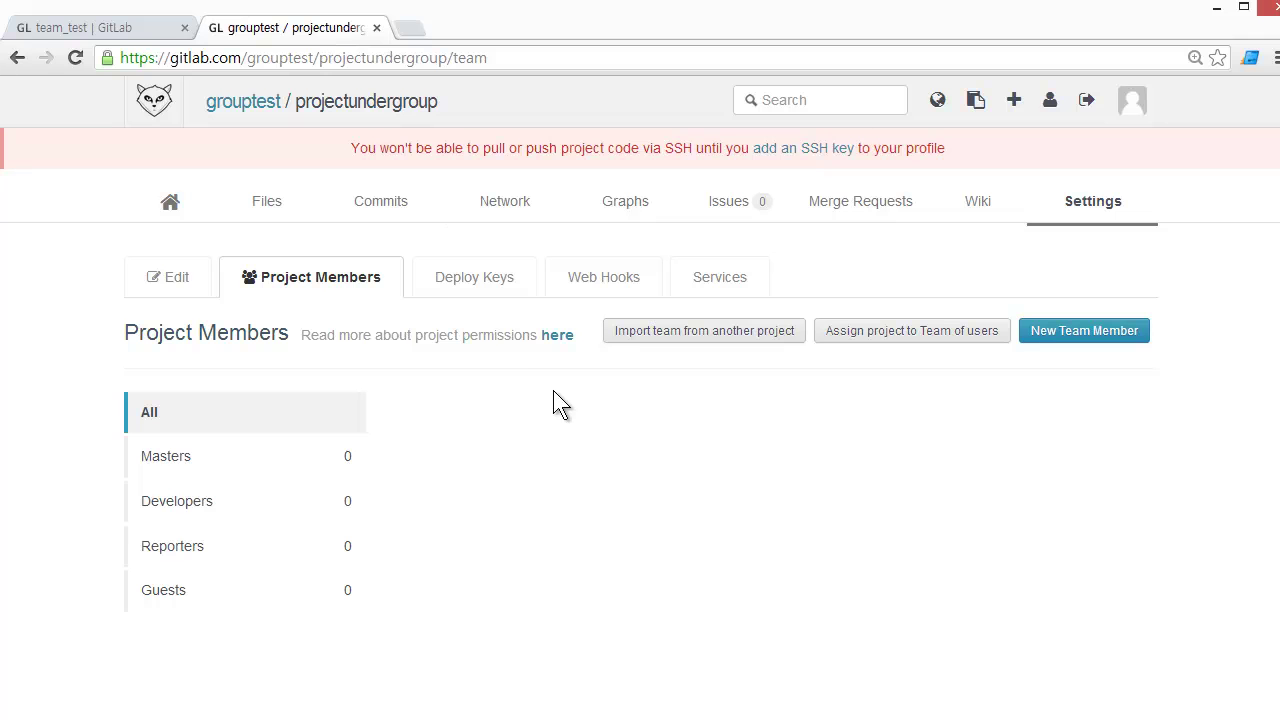
click(374, 292)
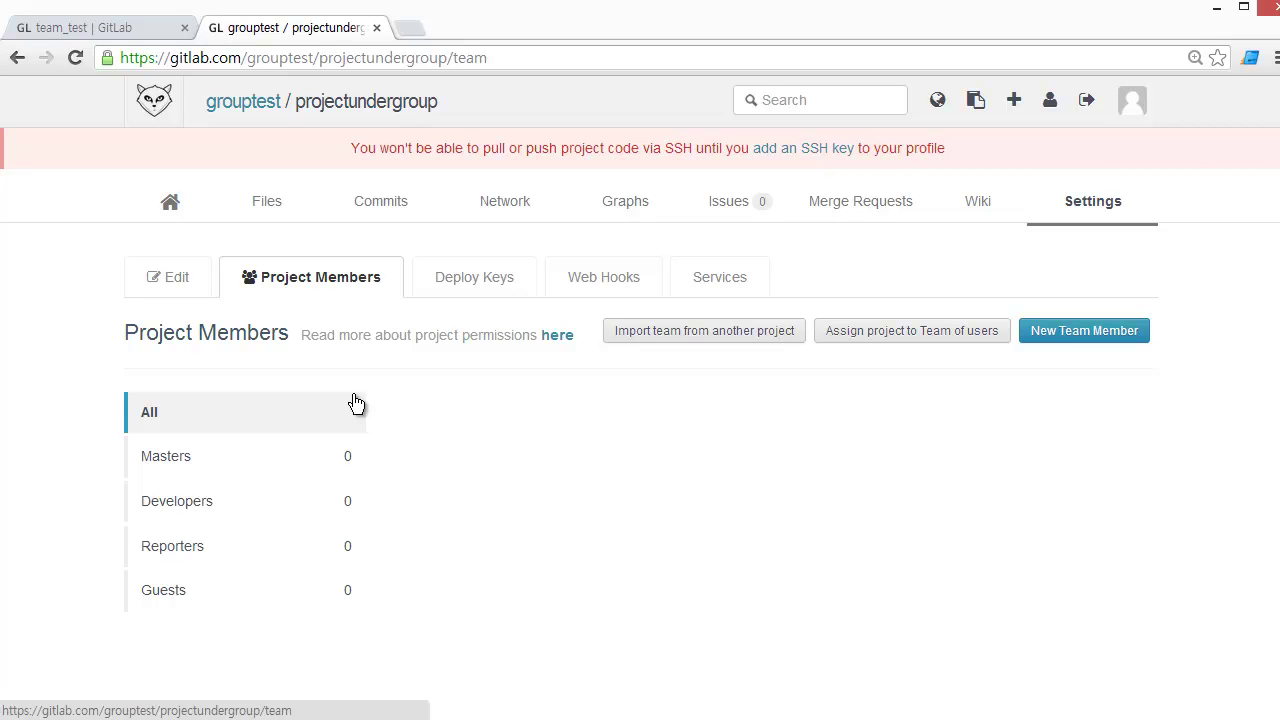
Step: Return to the team_test settings and add the selected grouptest / projectundergroup project with Guest access
click(113, 28)
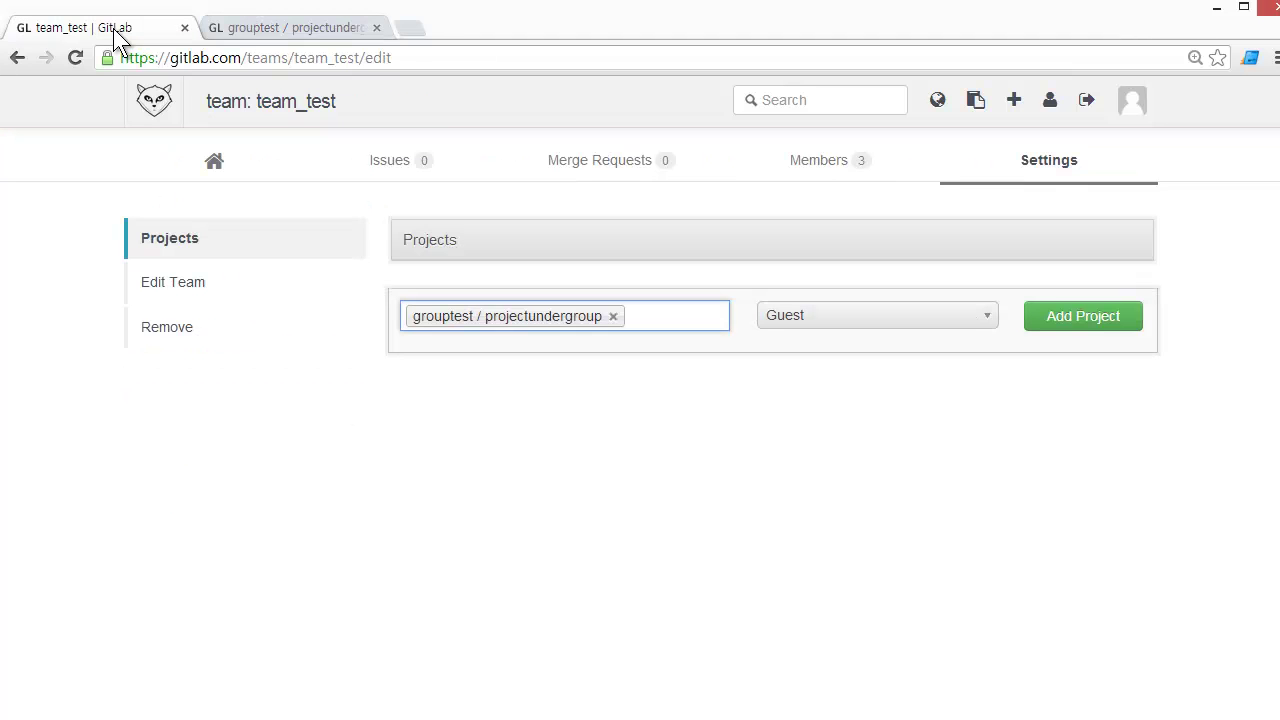
click(642, 317)
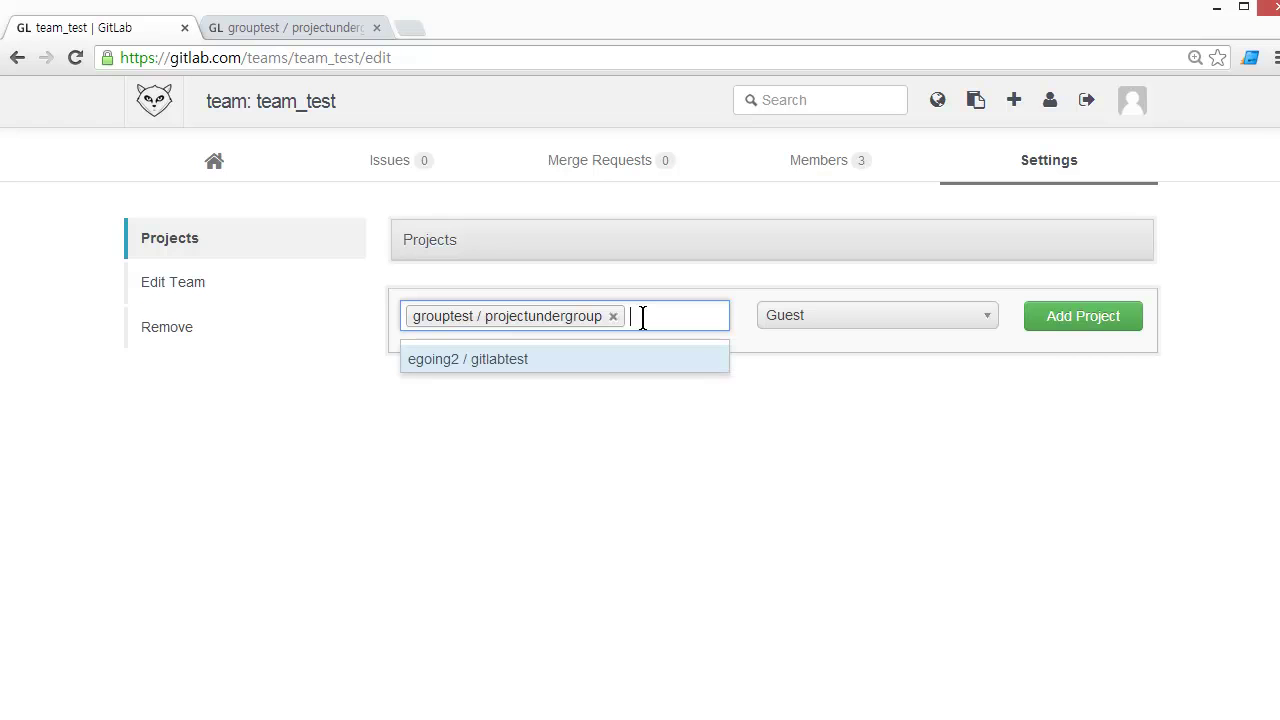
click(1089, 320)
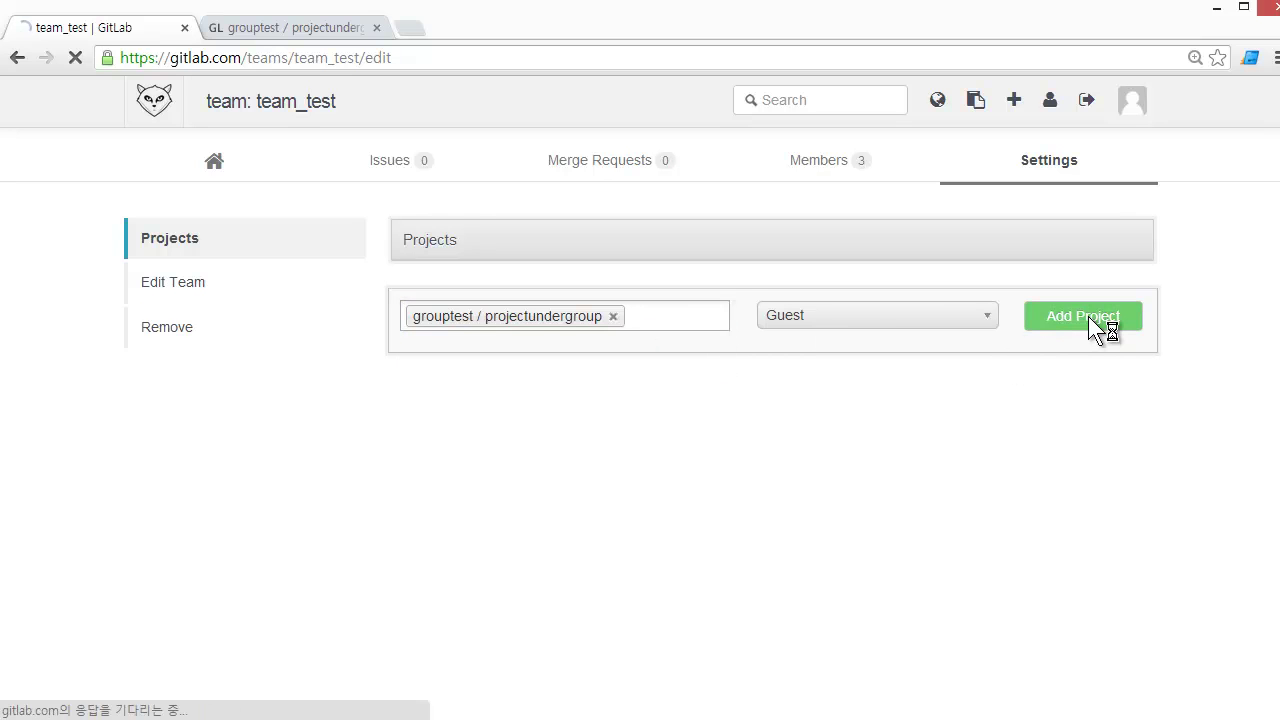
Step: Open projectundergroup's members page in an additional browser tab to examine its members and assigned teams
click(252, 27)
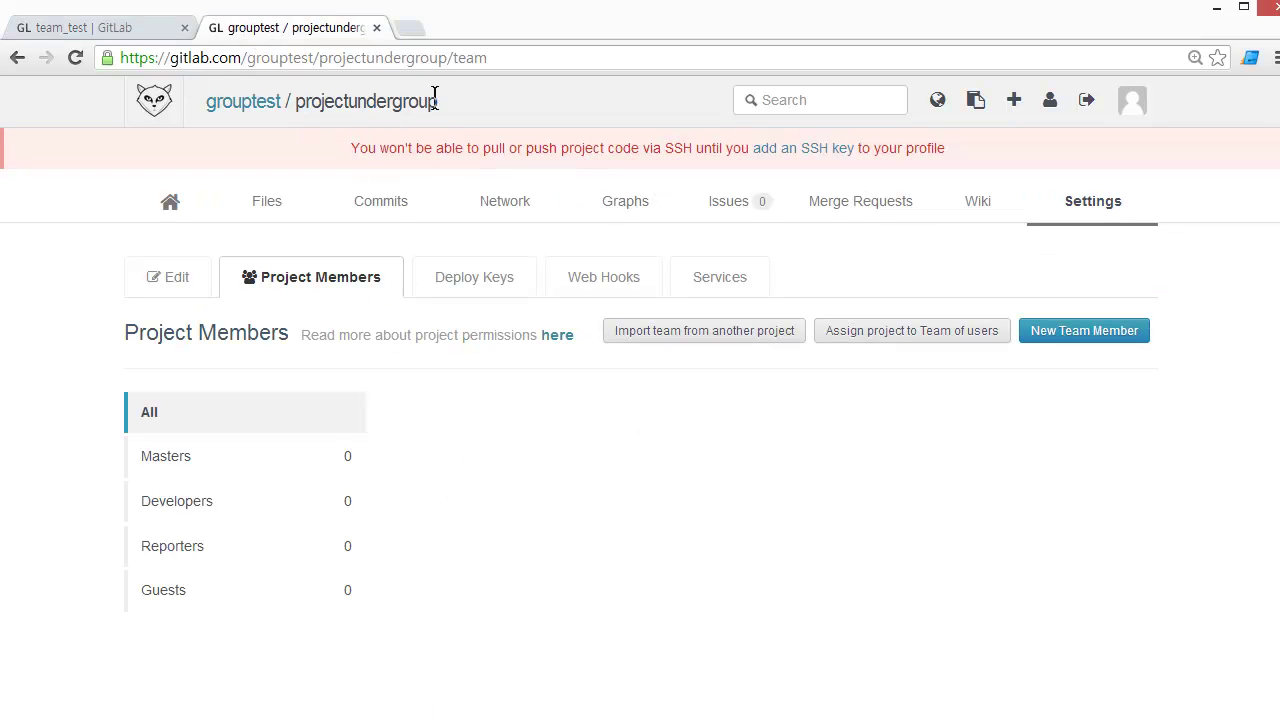
key(ctrl+l)
key(ctrl+c)
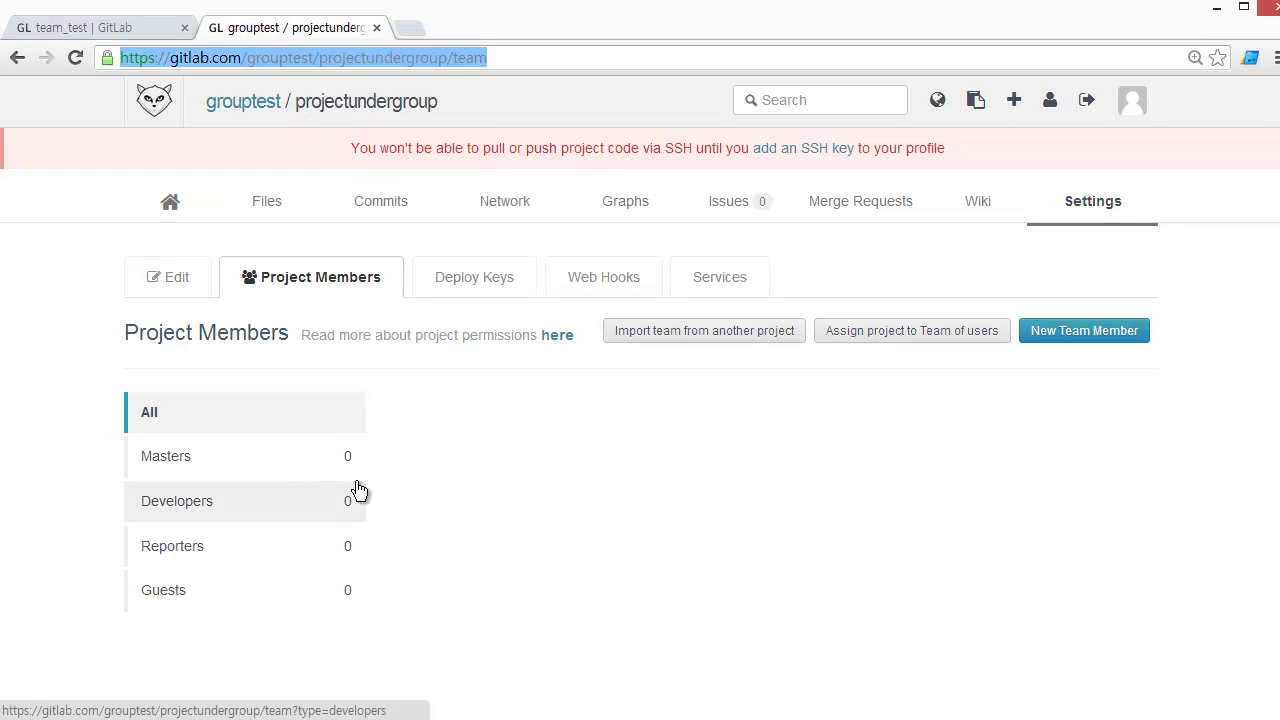
click(412, 30)
key(ctrl+v)
key(Return)
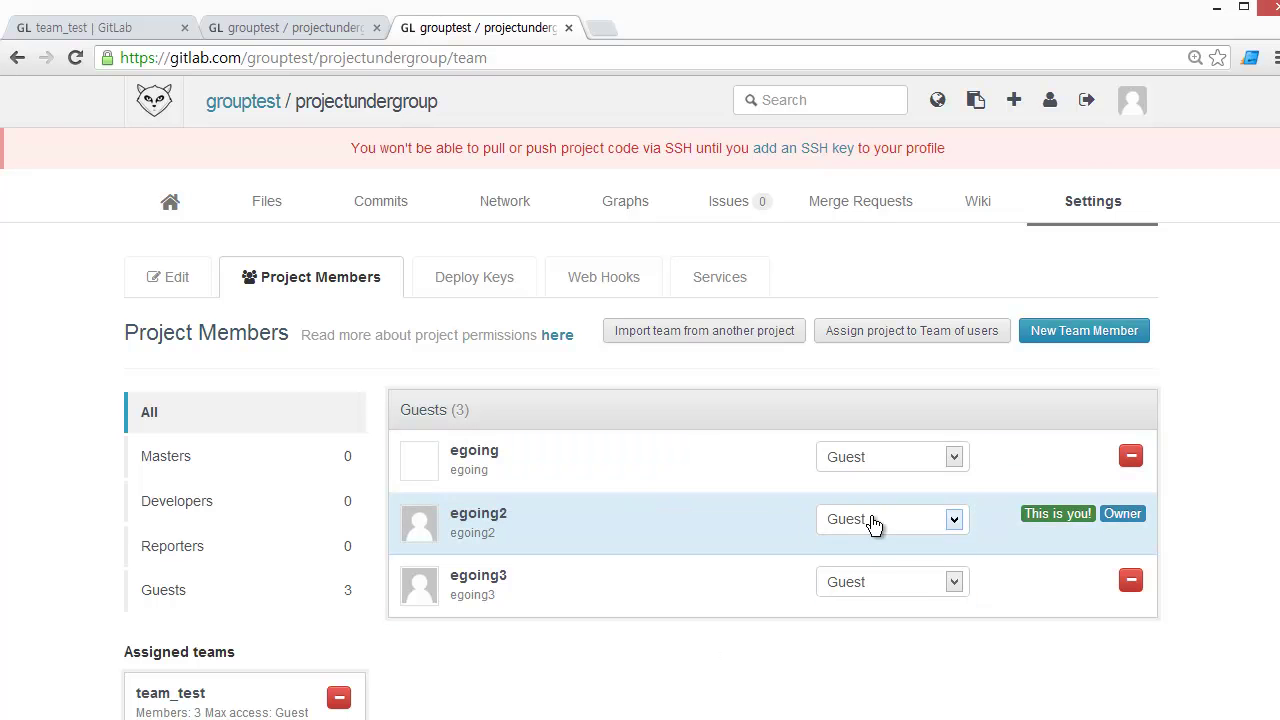
Step: Inspect the access level selector for the owner's entry in the project's guest list, and close it
click(873, 520)
click(928, 520)
click(925, 521)
click(745, 692)
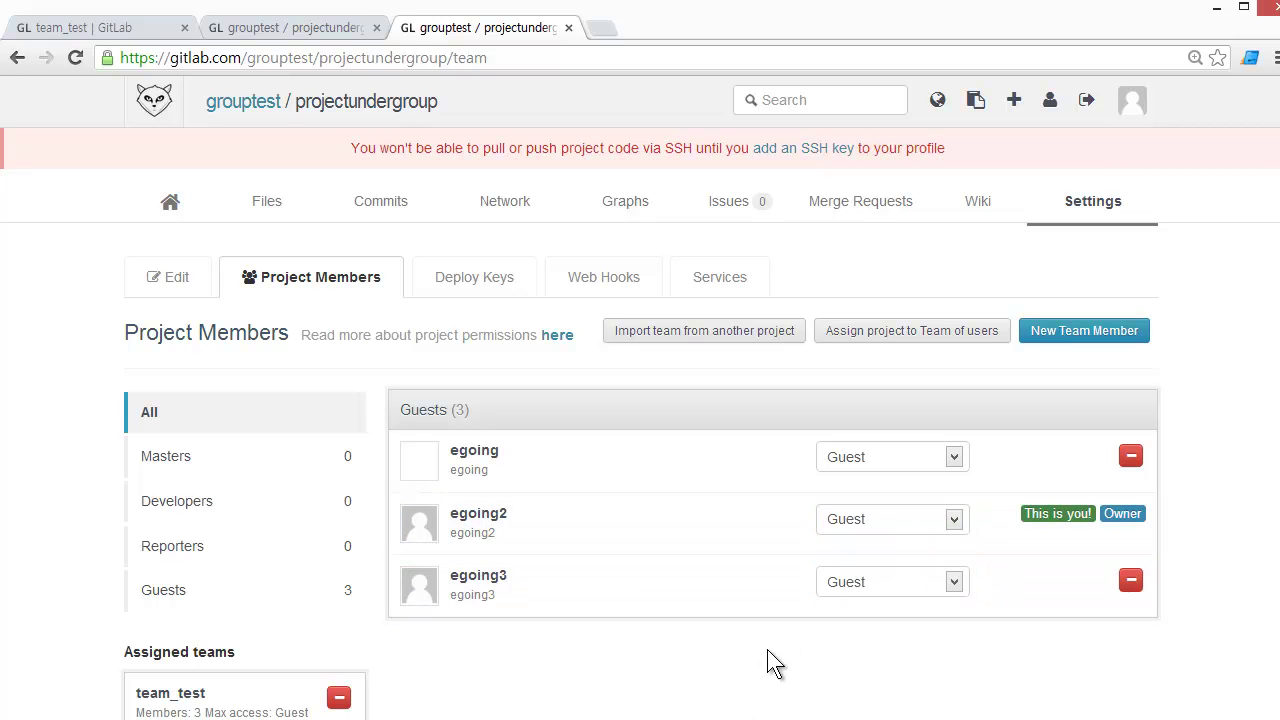
click(880, 538)
click(778, 695)
click(256, 29)
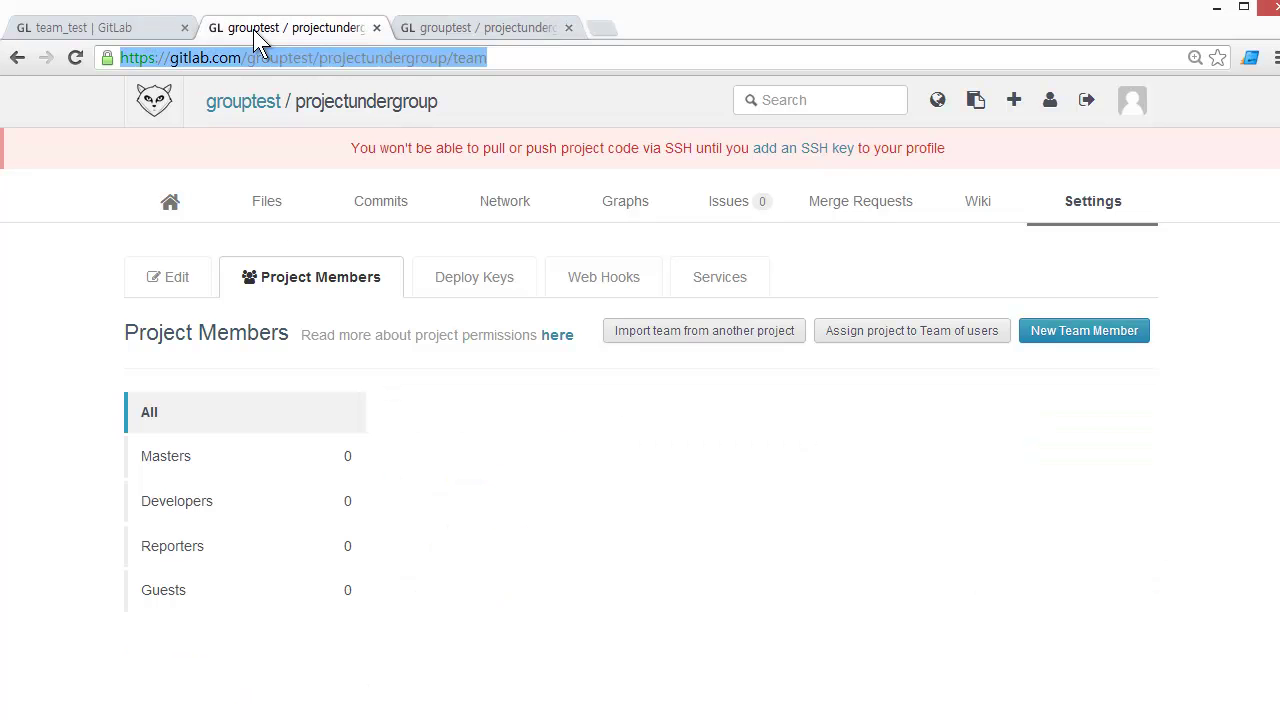
Step: Open team_test's member list and change the second guest's role to Developer
click(113, 28)
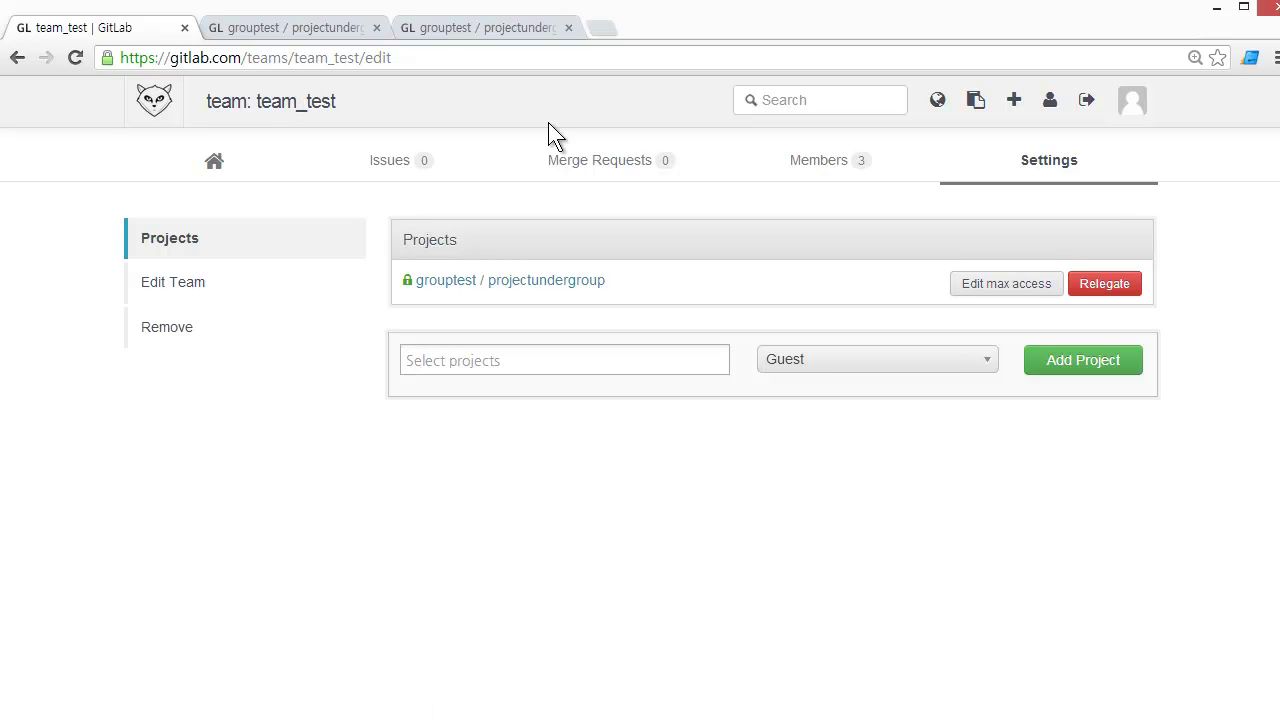
click(843, 162)
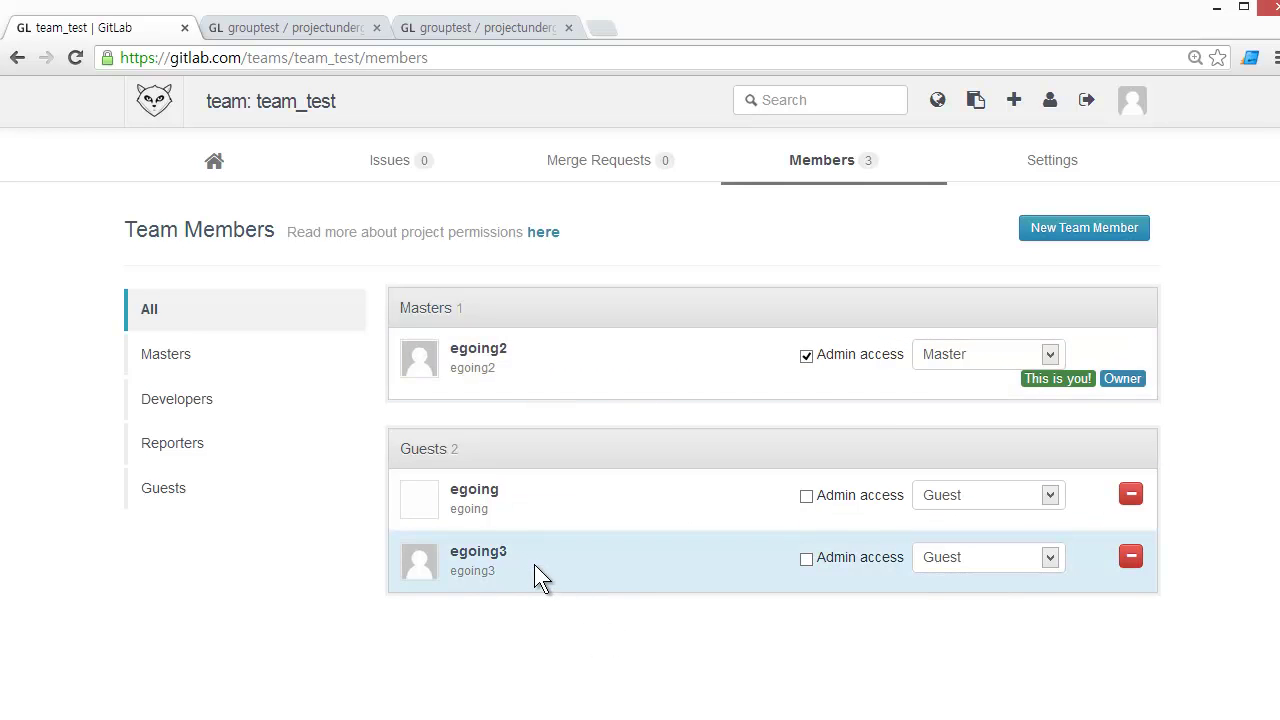
click(950, 563)
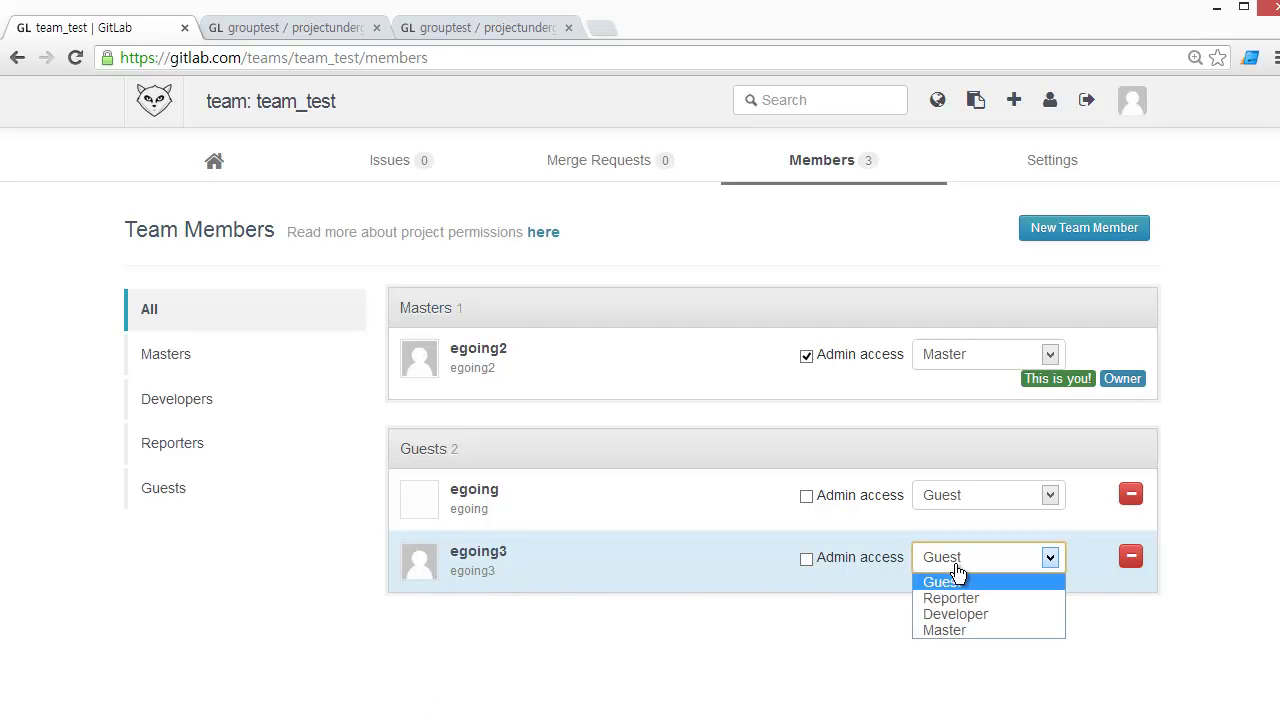
click(945, 617)
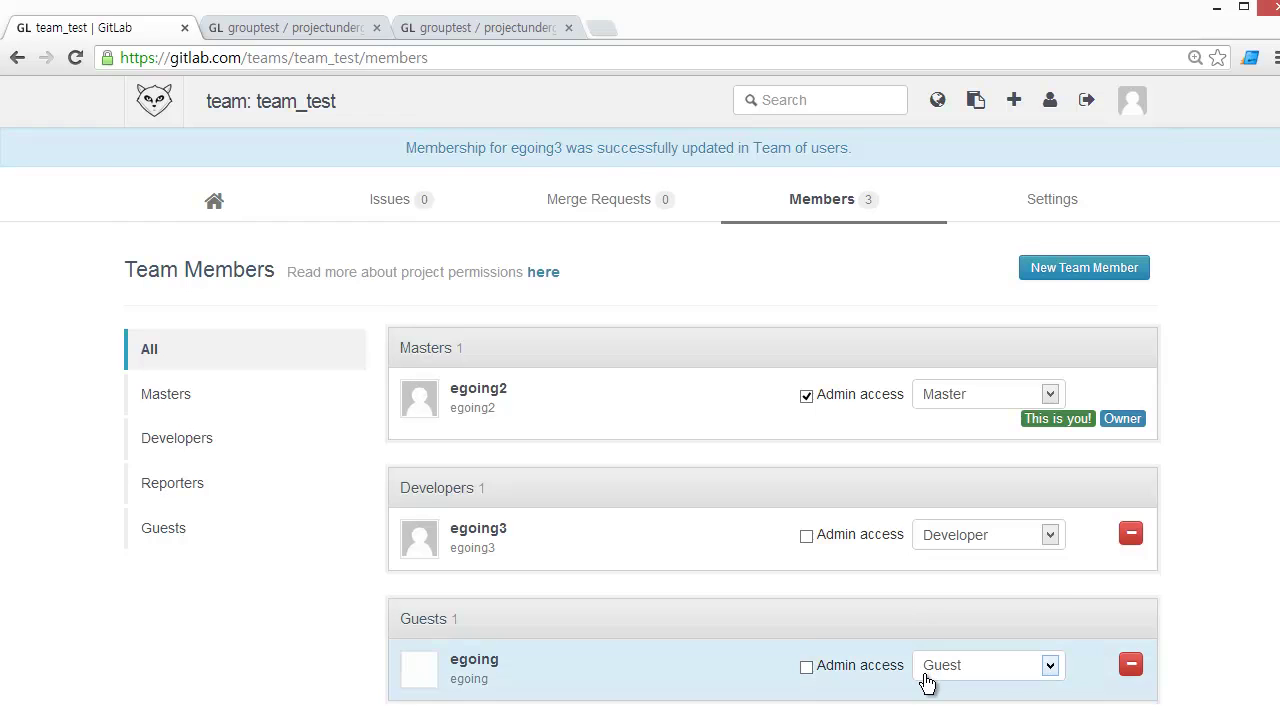
scroll(925, 680, down, 1)
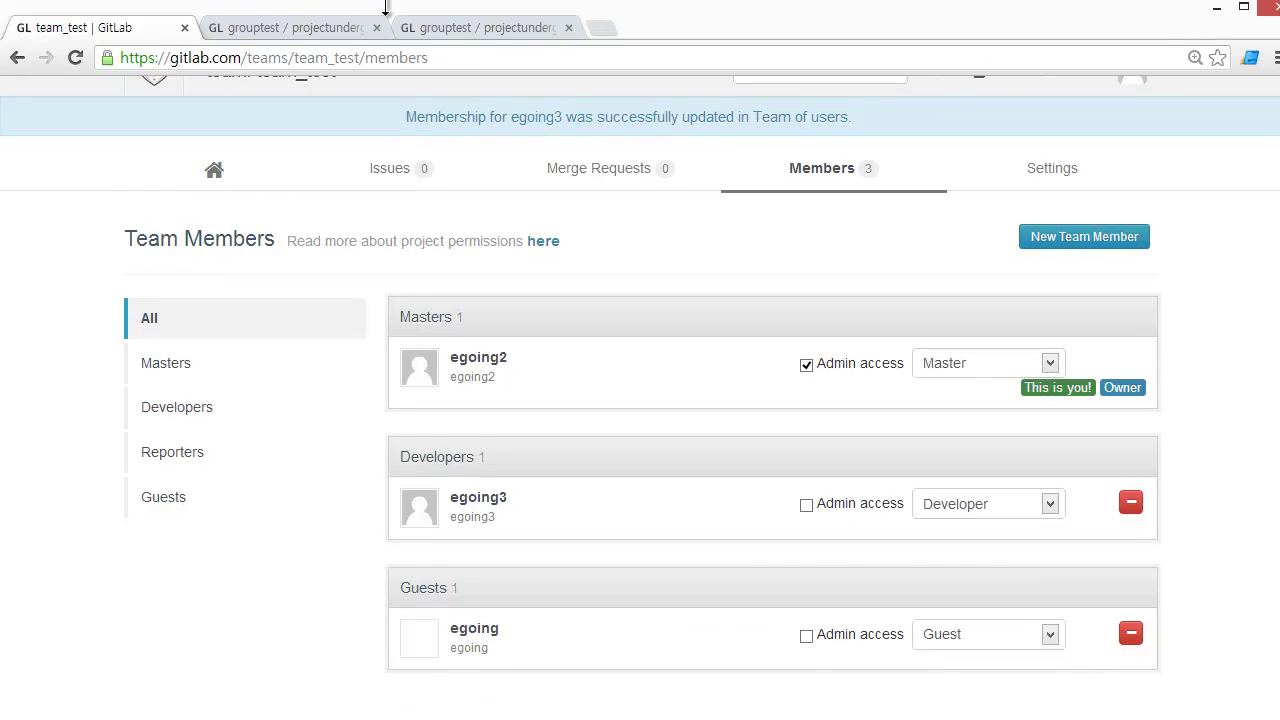
Step: Switch to projectundergroup's members page and reload it to examine the members' access levels after the team role change
click(445, 29)
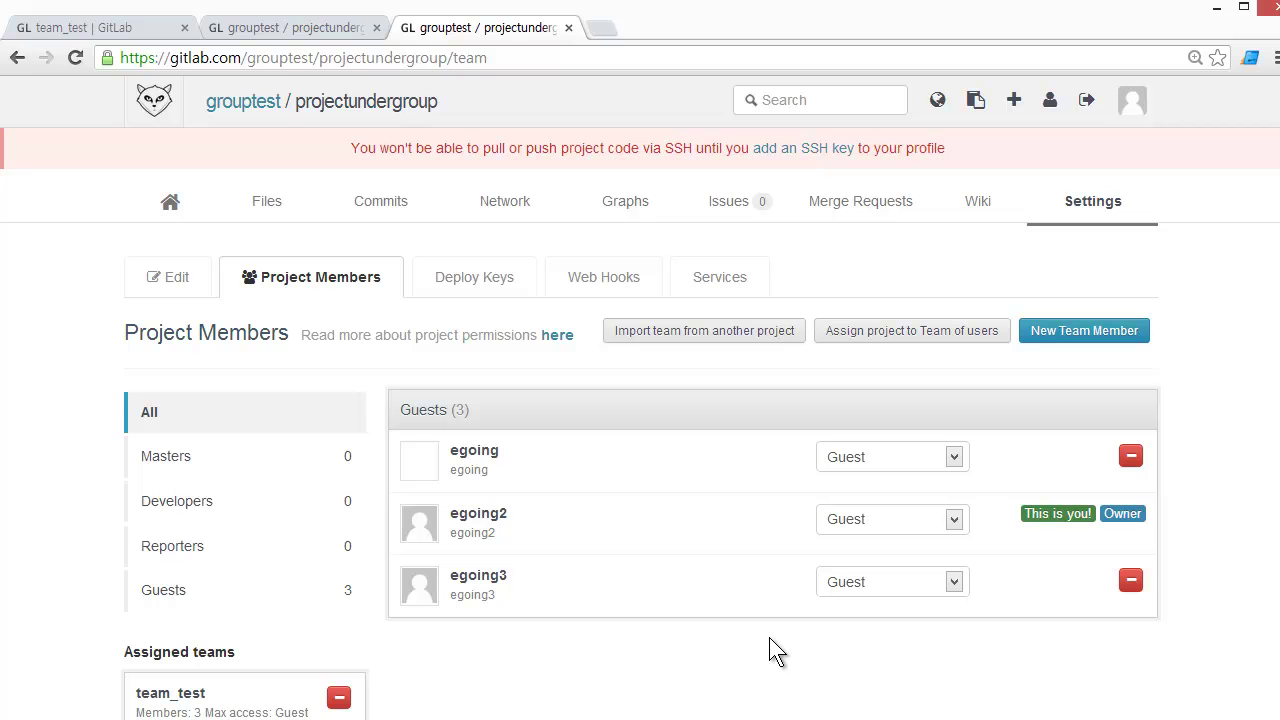
key(F5)
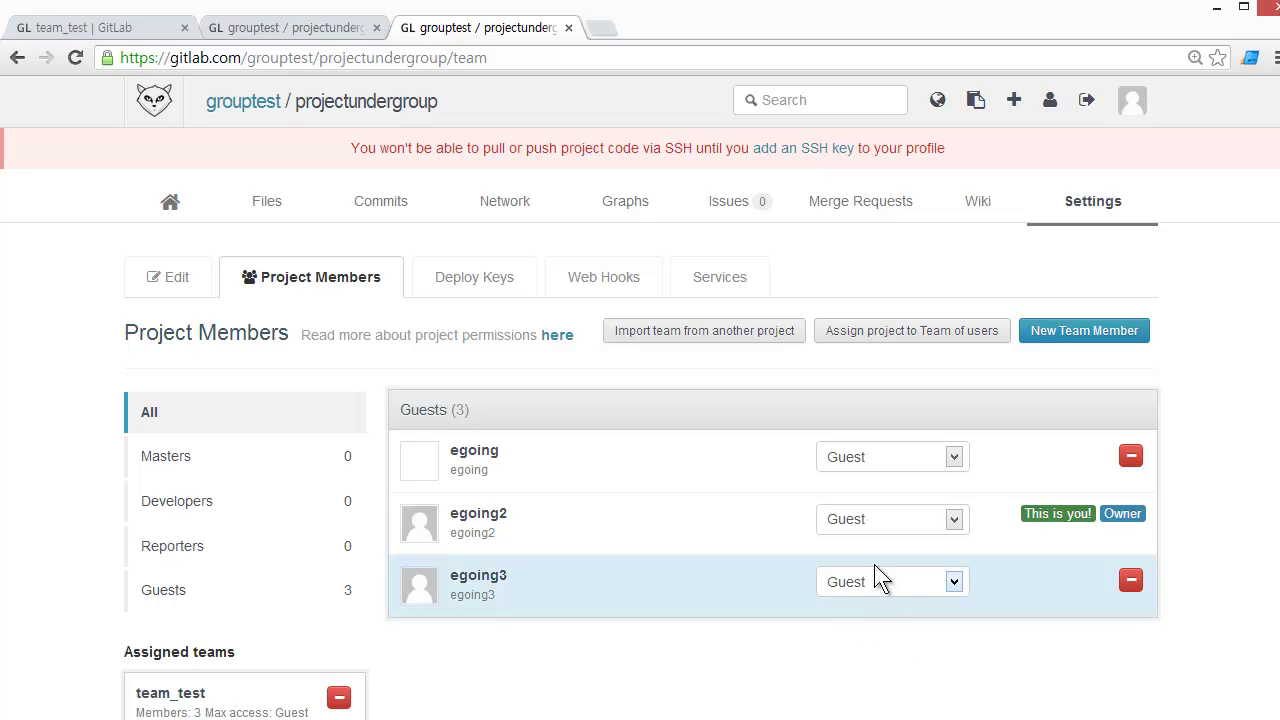
Step: In team_test's settings, set the team's max access in grouptest / projectundergroup to Reporter and save it
click(123, 34)
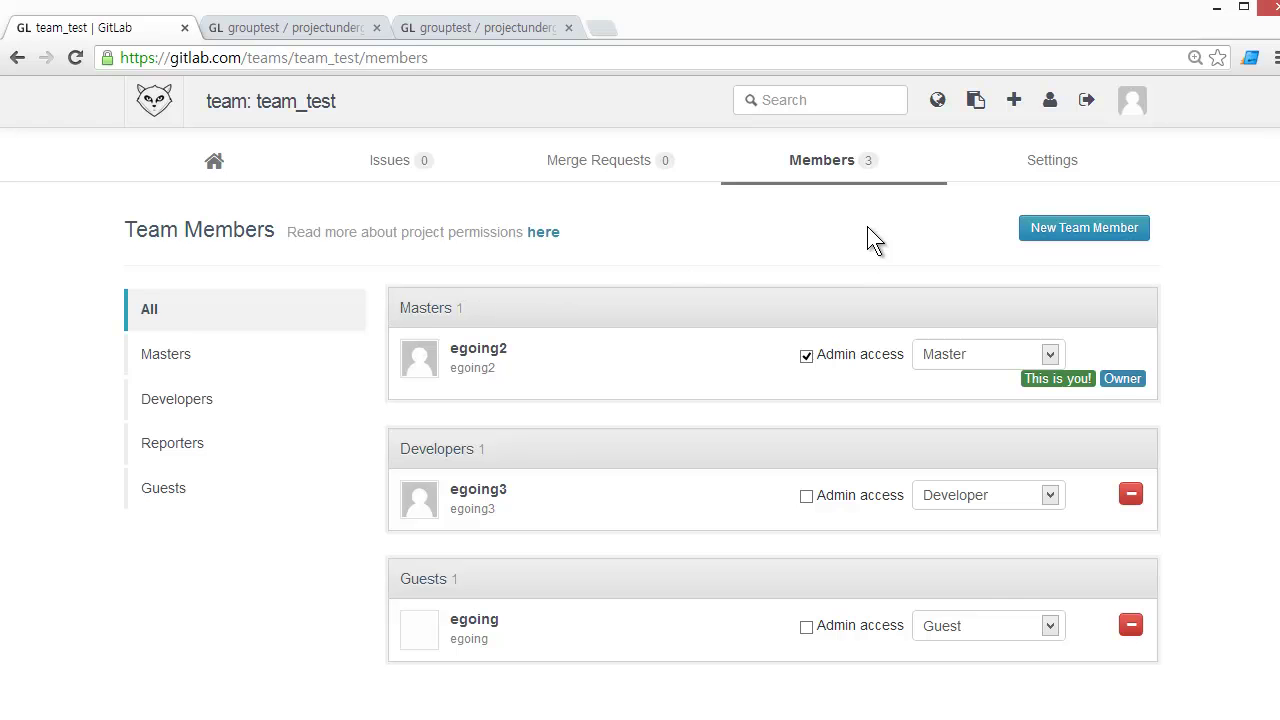
click(1062, 162)
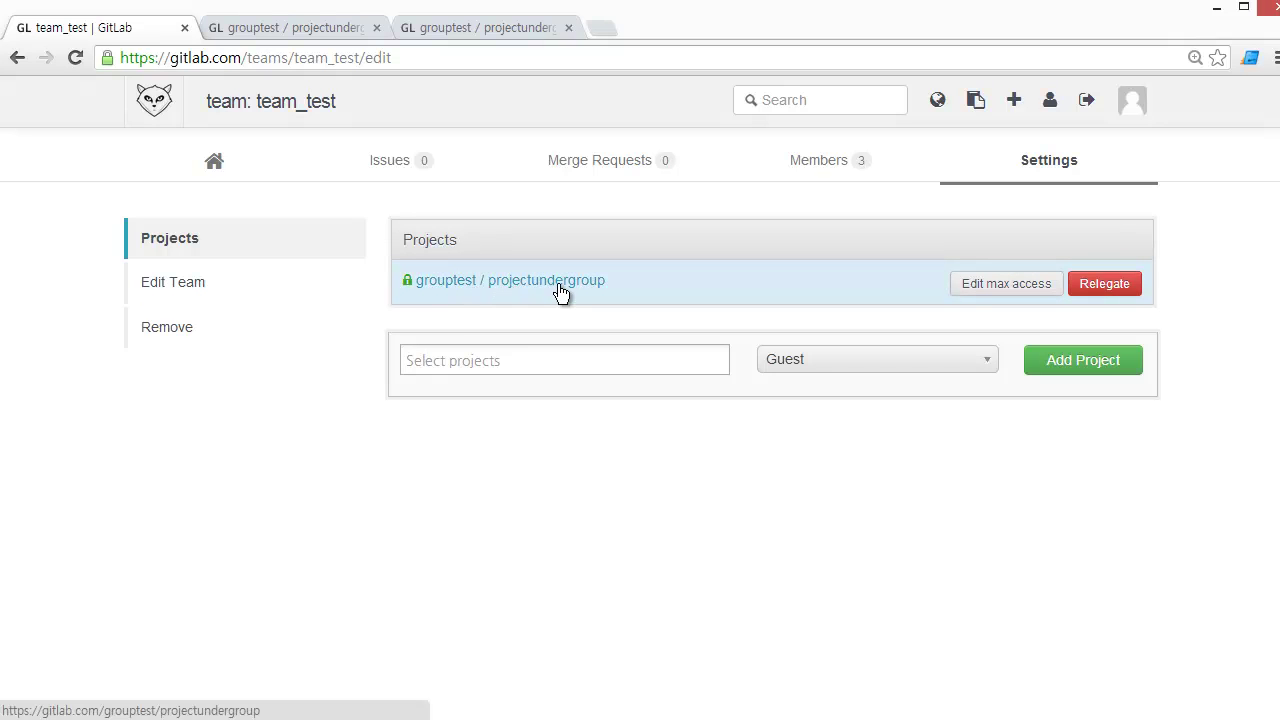
click(1020, 288)
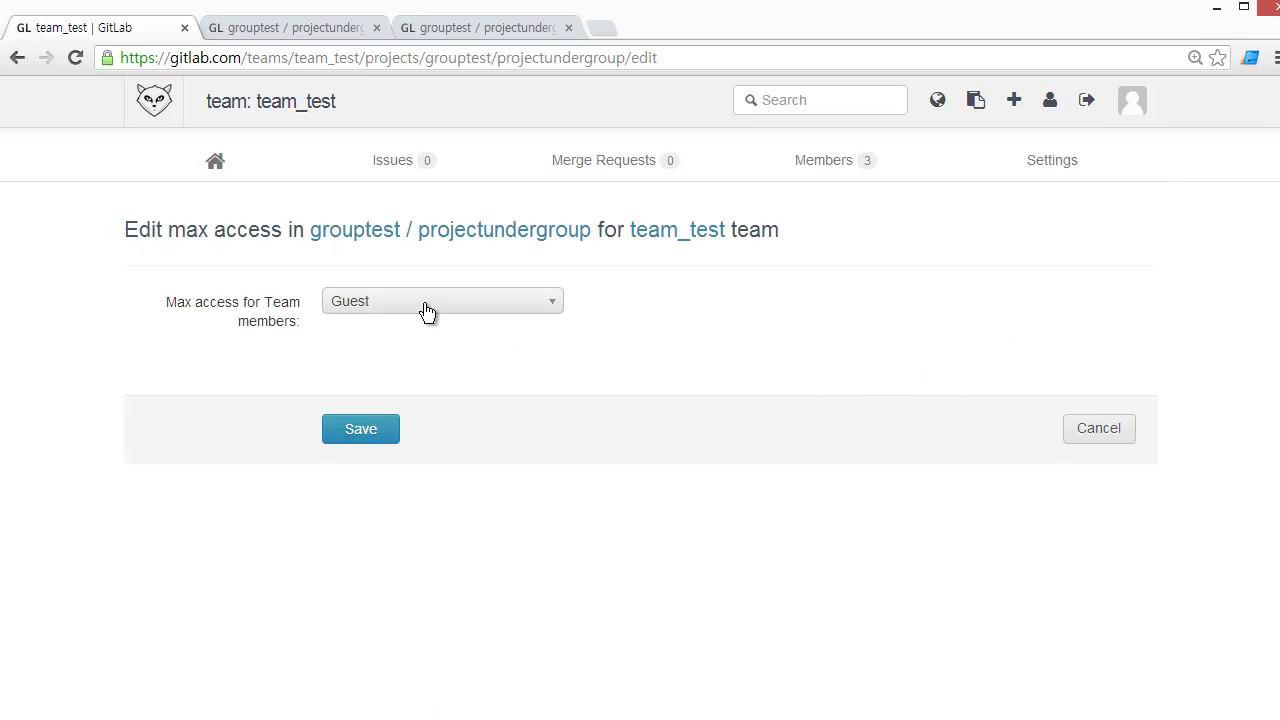
click(427, 312)
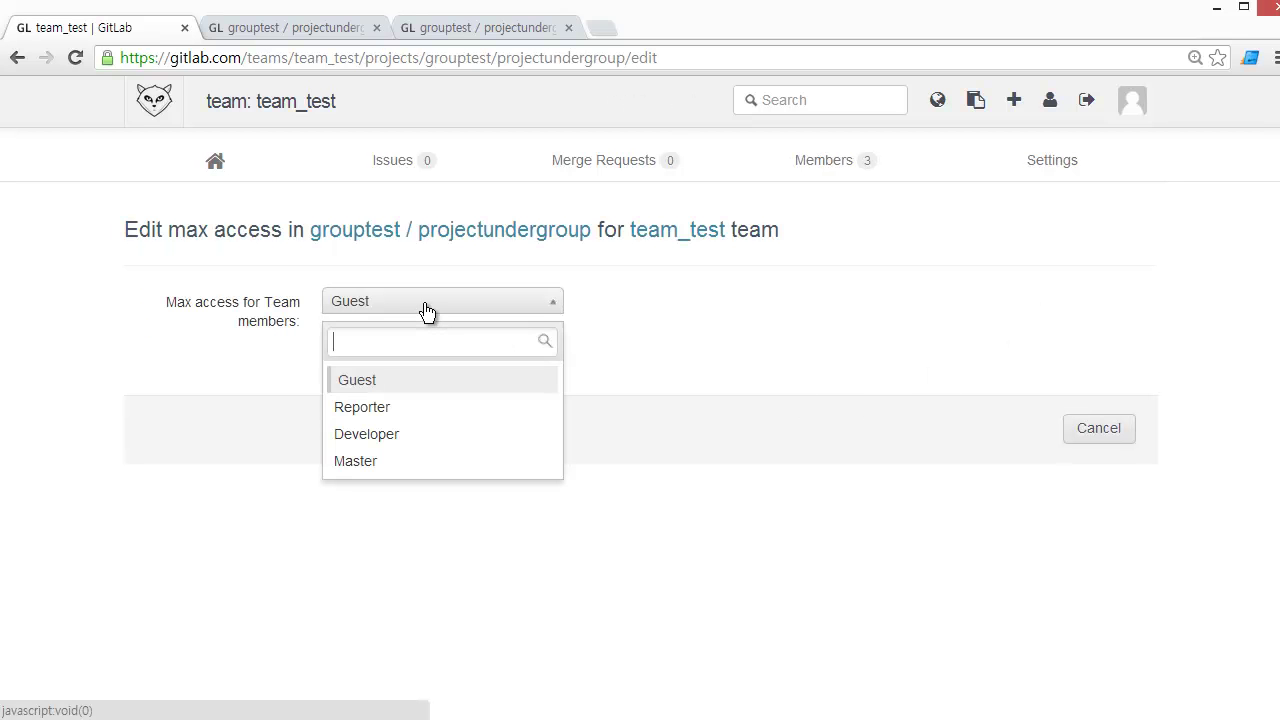
click(424, 410)
click(343, 435)
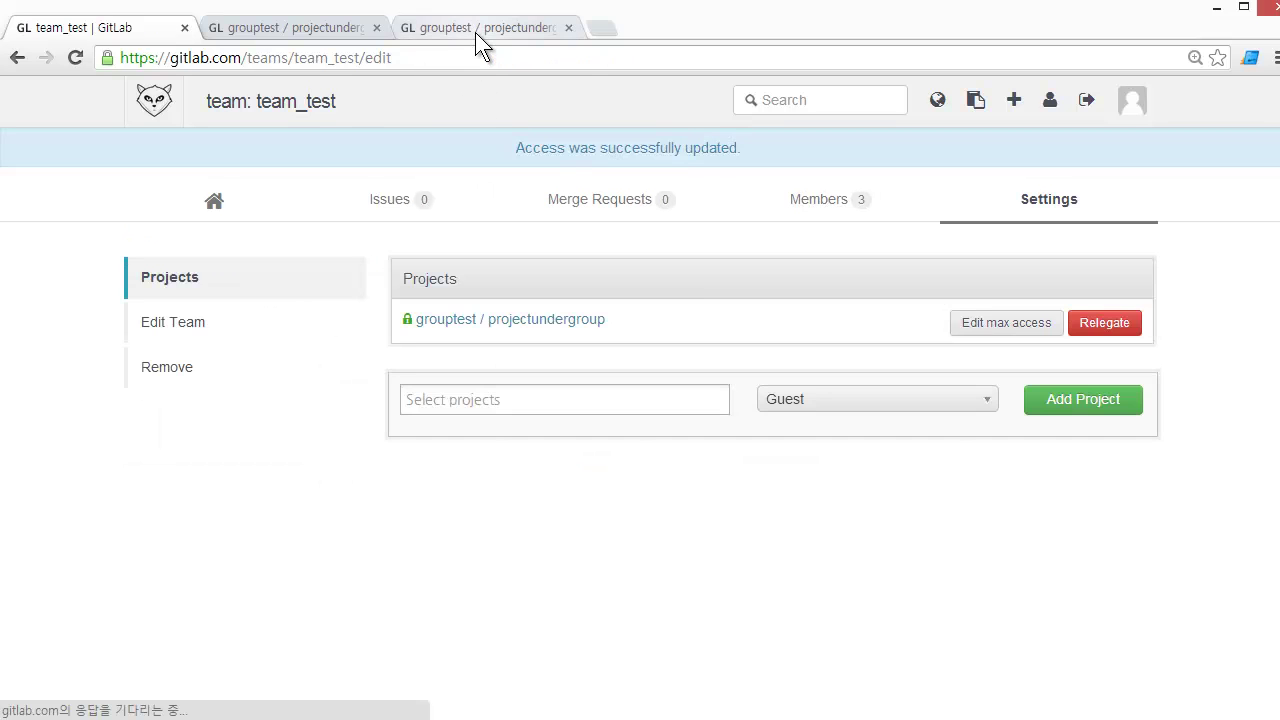
Step: Reload projectundergroup's member list and compare its access levels with team_test's max access and member roles
click(475, 30)
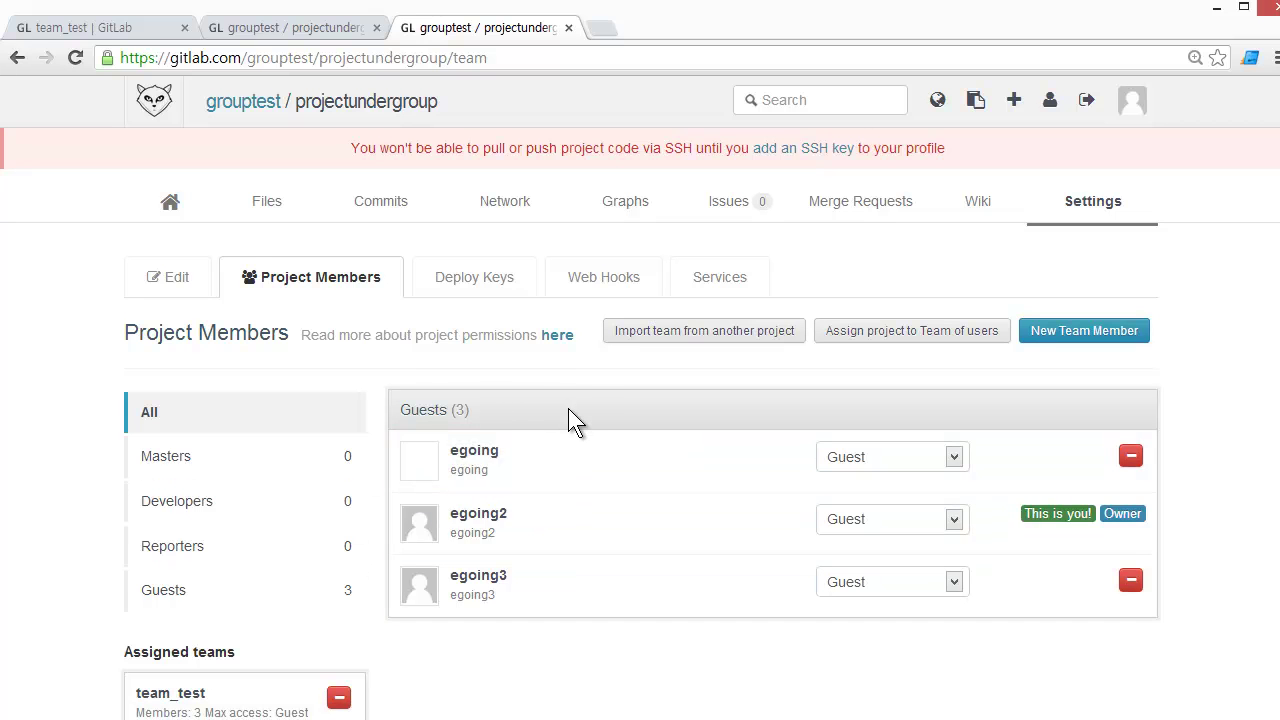
key(F5)
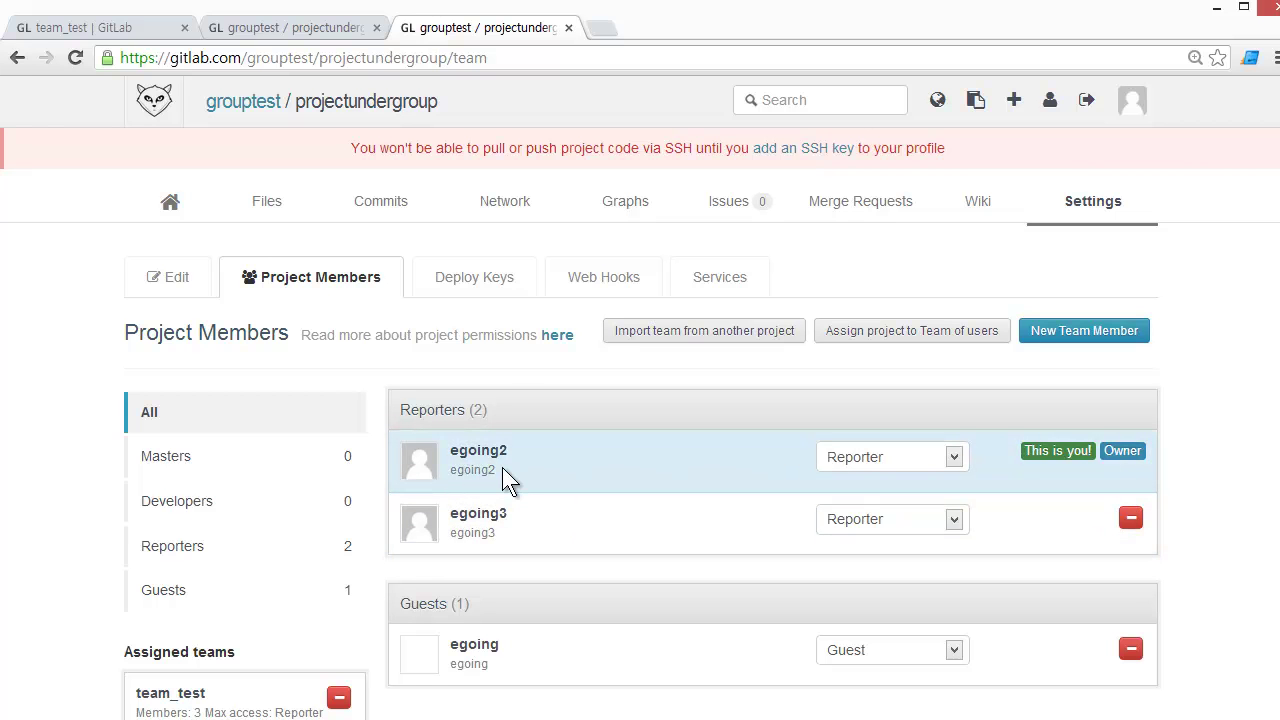
click(133, 24)
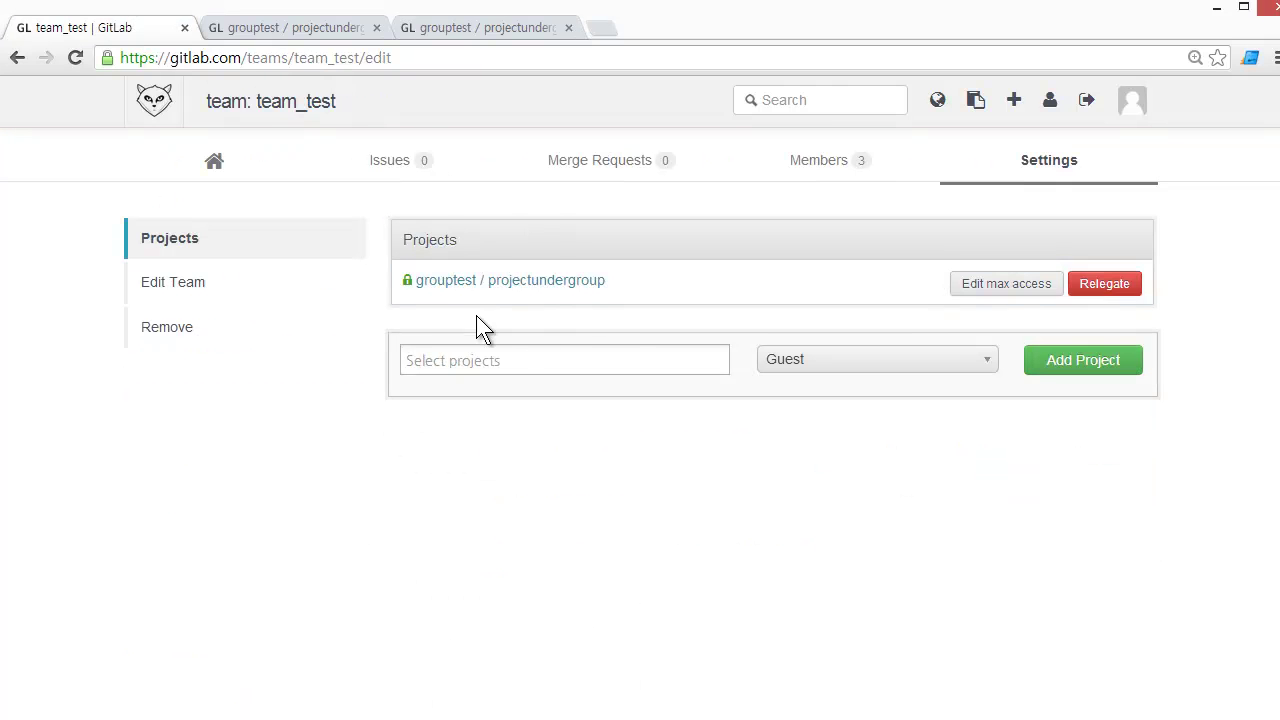
click(1058, 279)
key(alt+Left)
click(815, 172)
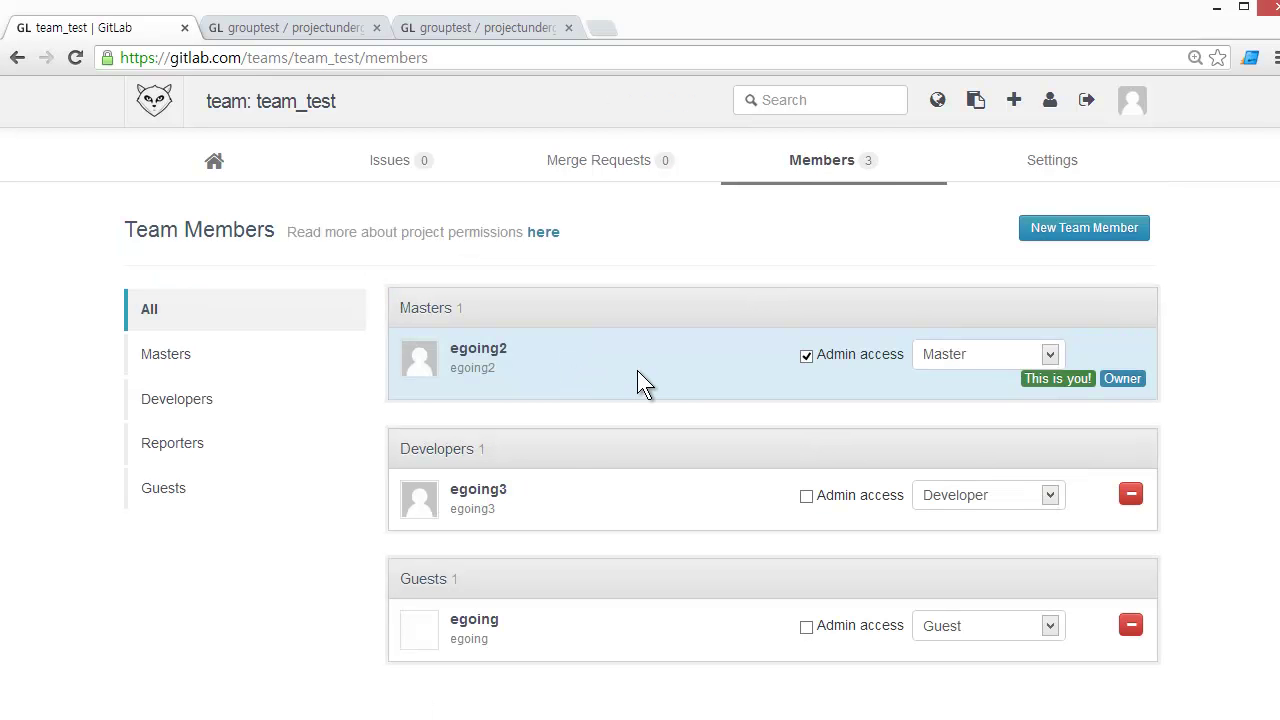